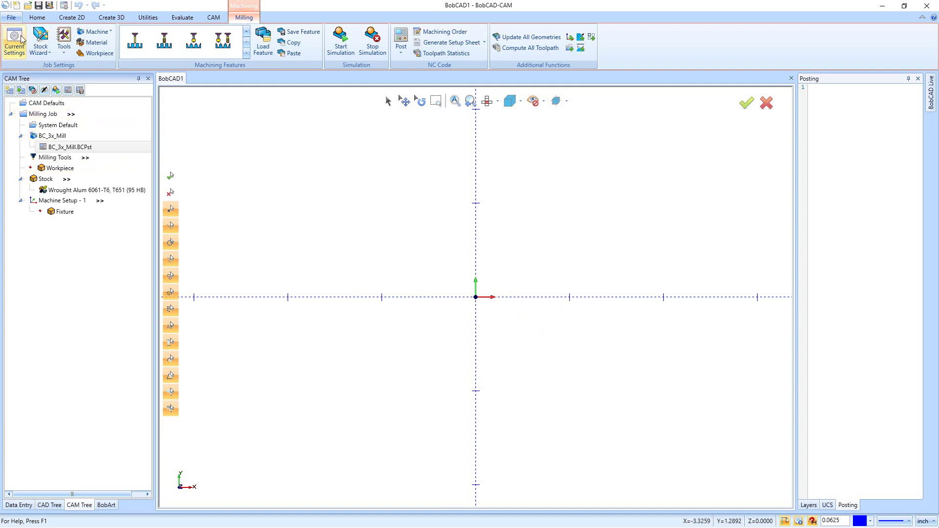
- Open the general system settings and try out the Auto Save option, leaving it switched off
click(12, 18)
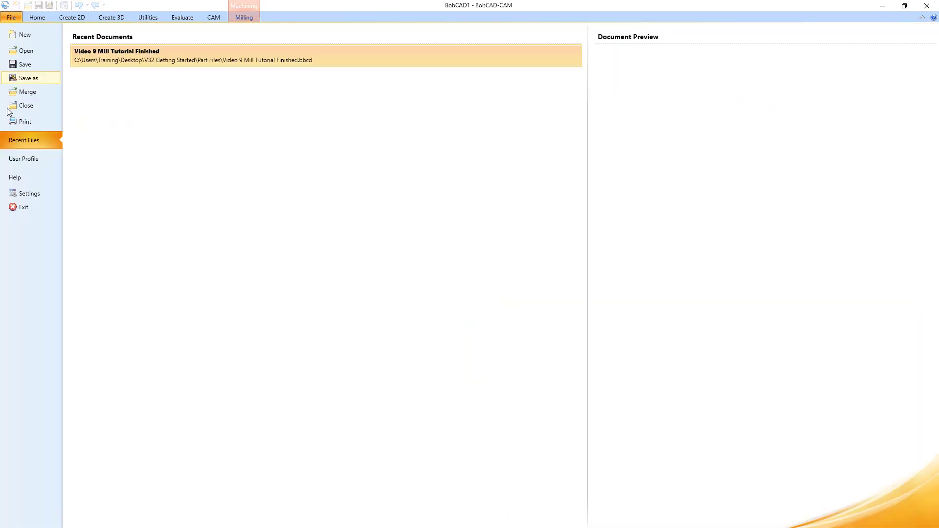
click(21, 195)
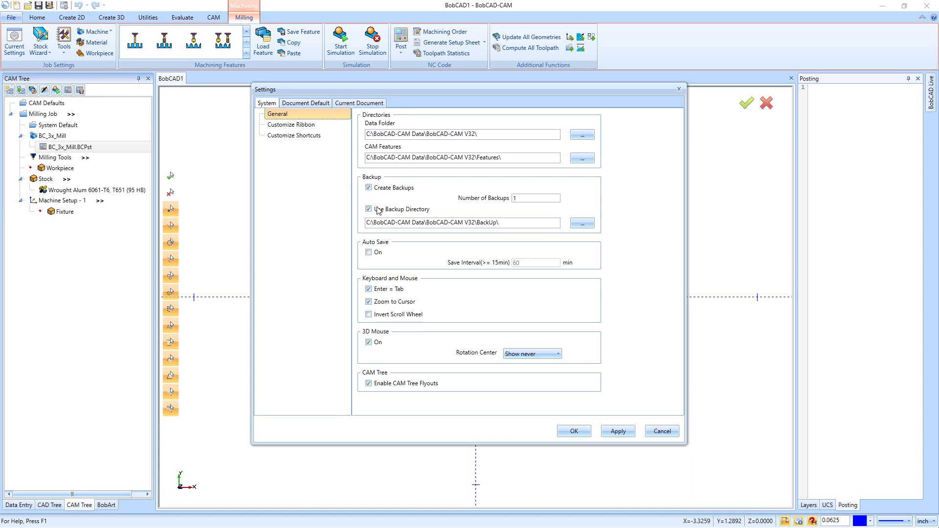
click(368, 252)
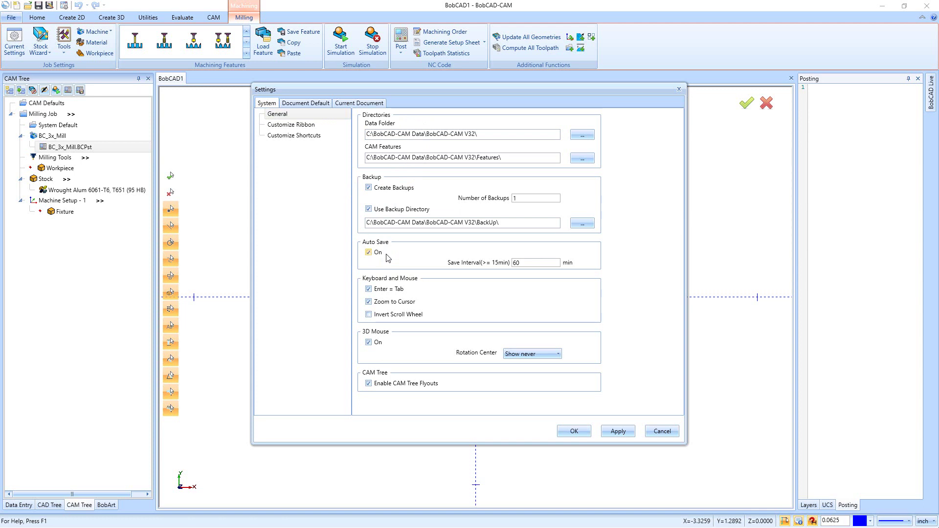
click(368, 252)
click(369, 342)
- In the ribbon customization, expand the Create 2D Utilities button group and try moving Extract Edges down and back up
click(288, 125)
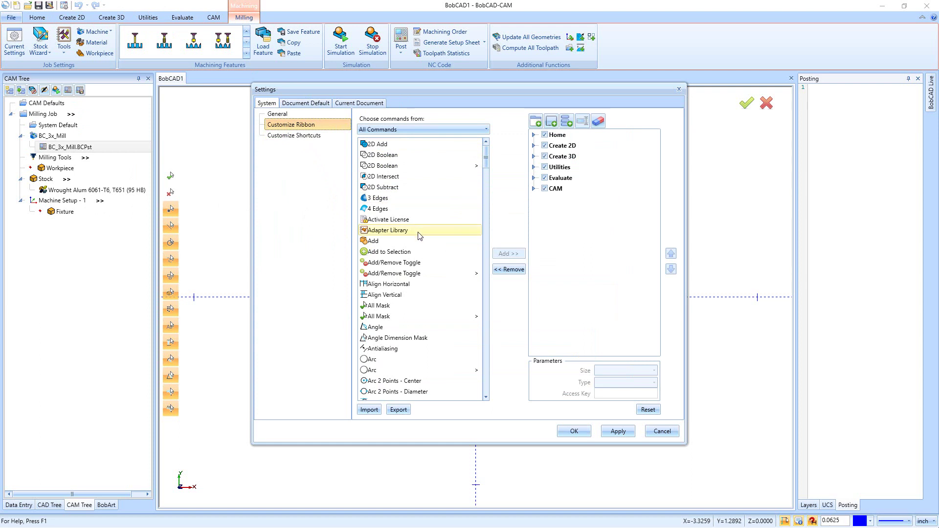
click(534, 146)
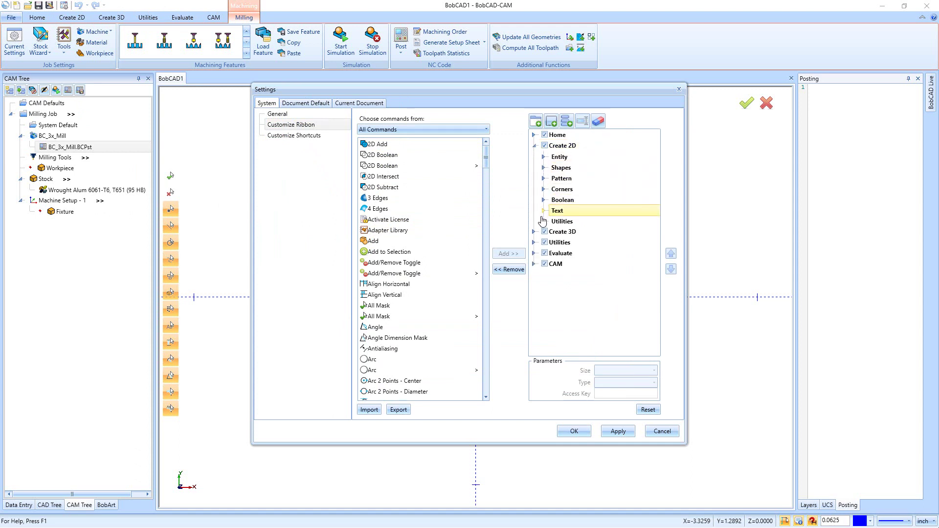
click(544, 221)
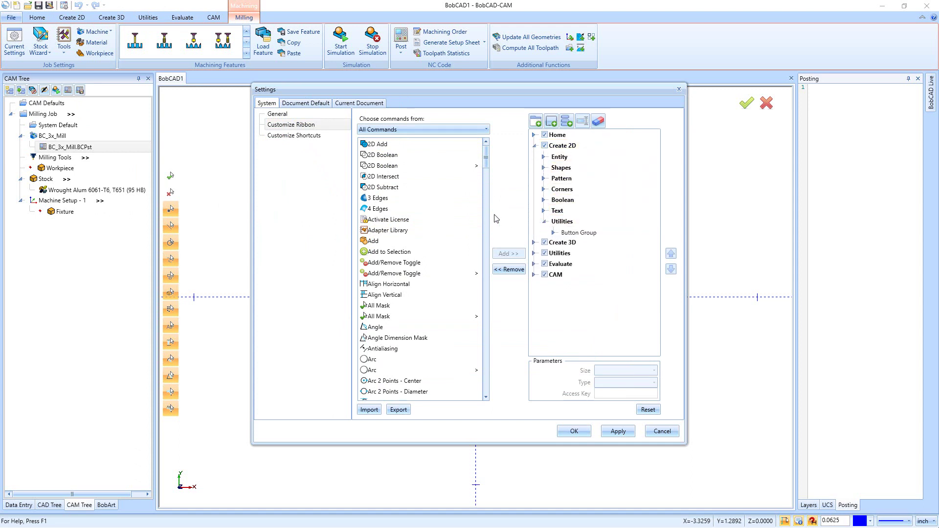
click(555, 234)
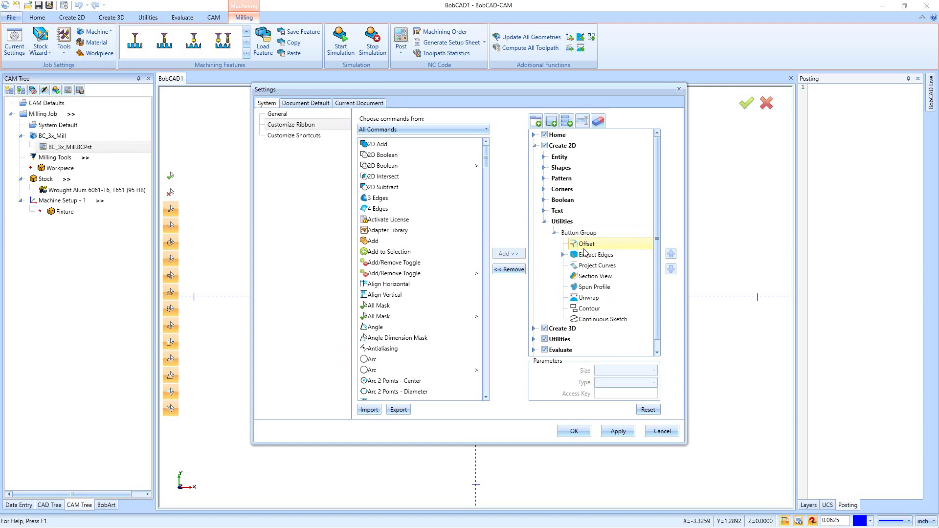
click(589, 257)
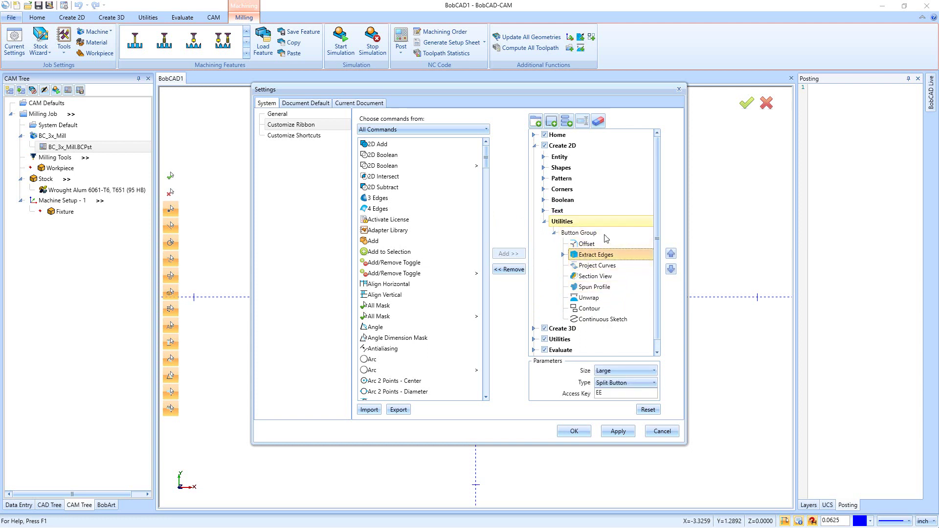
click(671, 269)
click(671, 253)
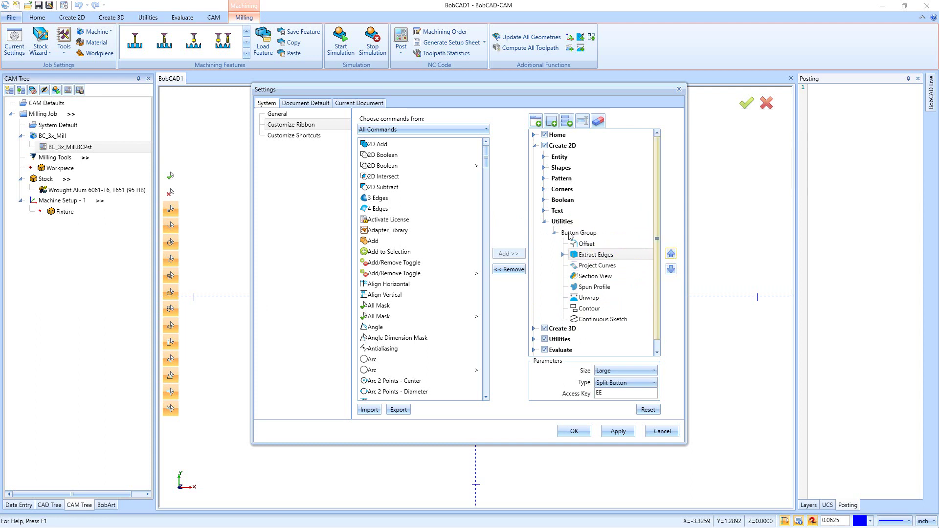
- Remove the Extract Edges command from the Utilities button group of the Create 2D ribbon tab
click(596, 255)
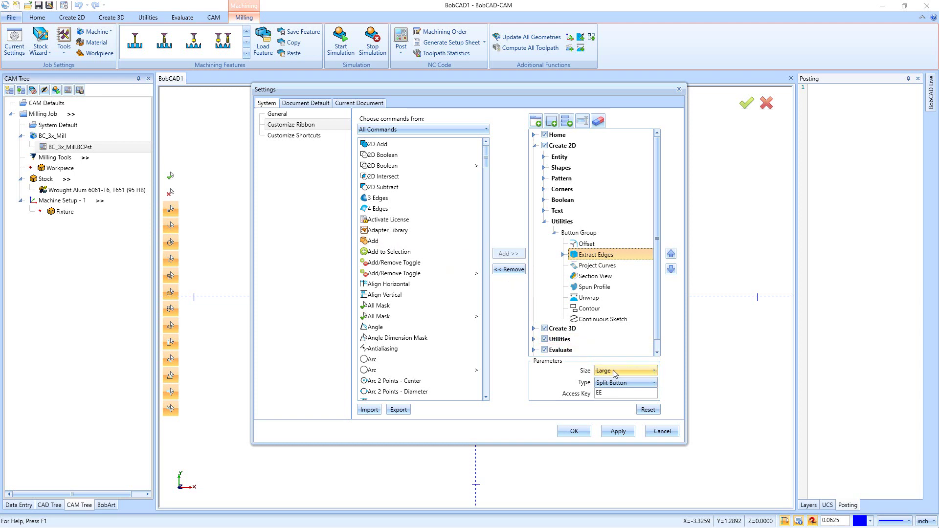
click(621, 384)
click(620, 385)
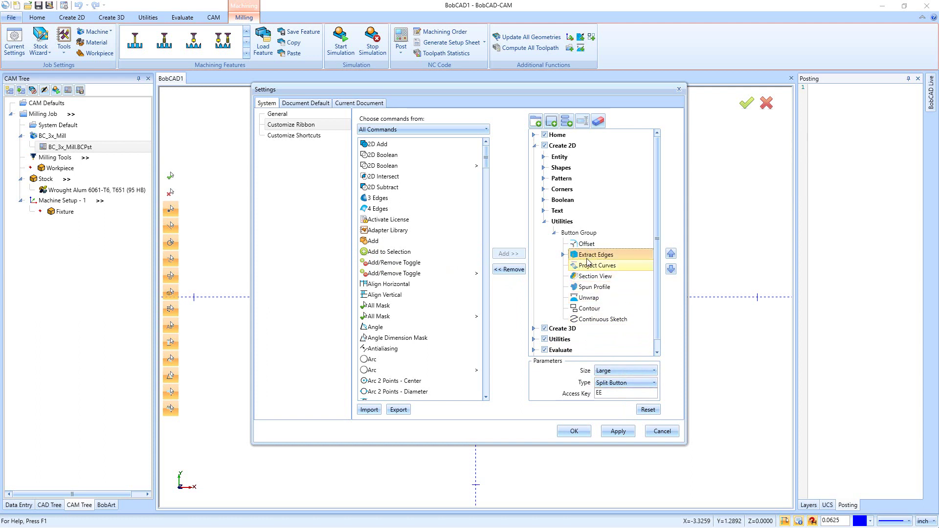
click(509, 270)
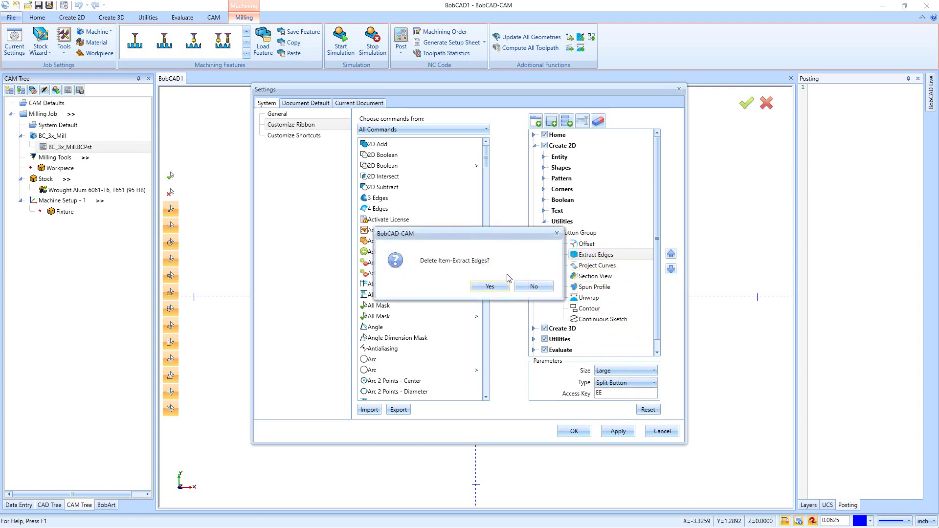
click(490, 287)
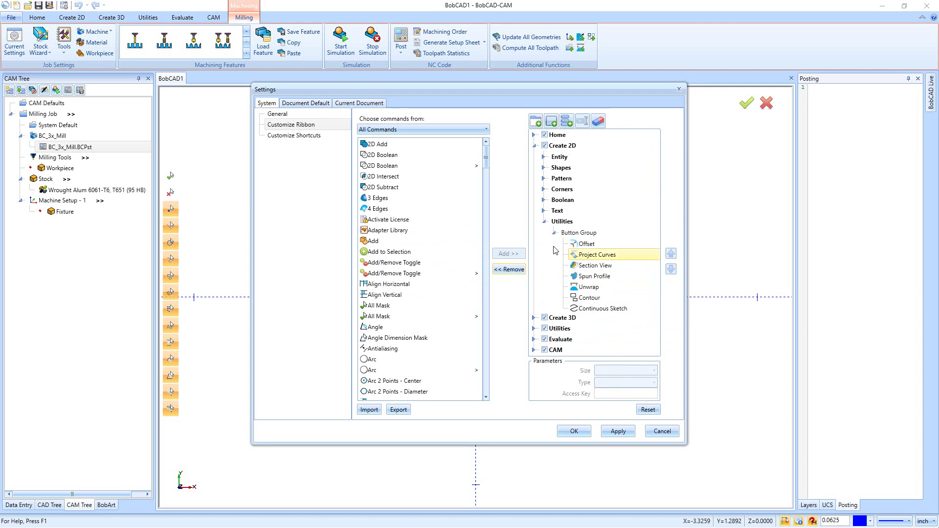
- Add the Extract Edges command that has a submenu to the Reorganize button group of the Utilities ribbon tab and apply the change
scroll(555, 250, down, 2)
click(534, 265)
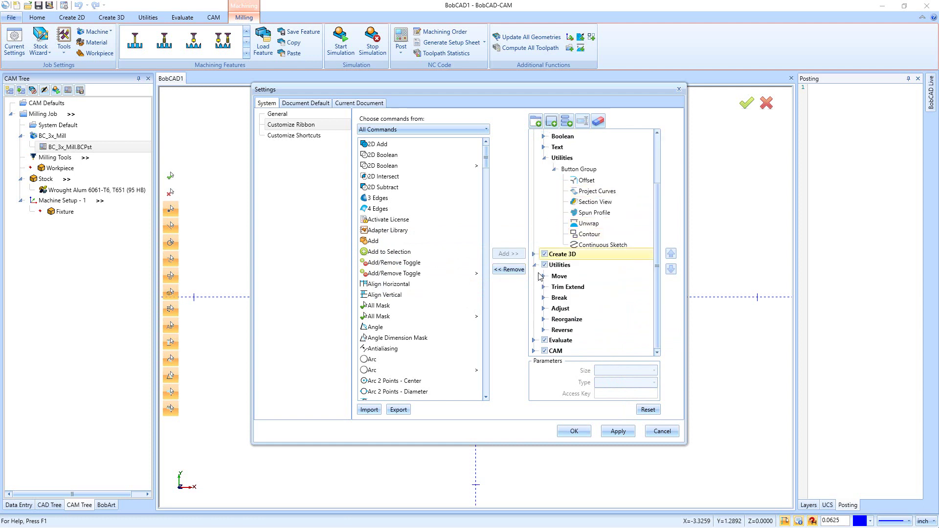
click(543, 320)
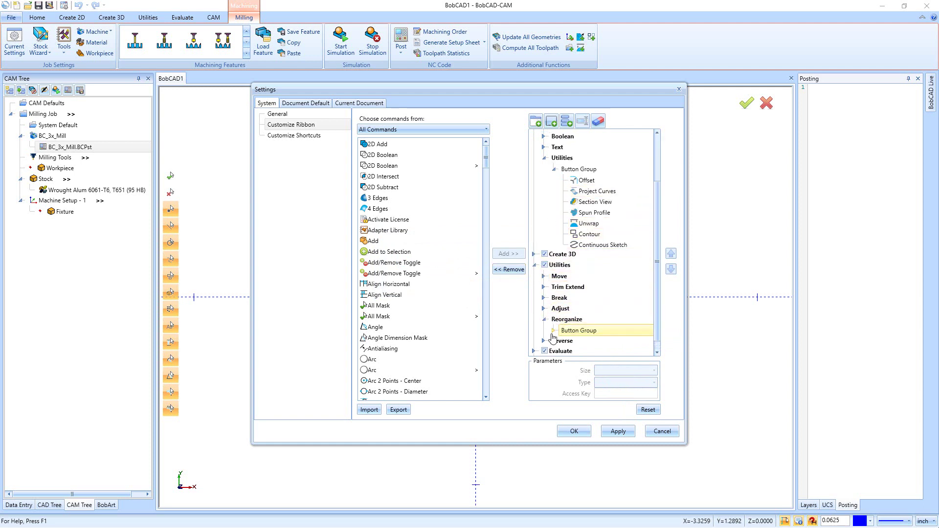
click(553, 332)
scroll(554, 333, down, 2)
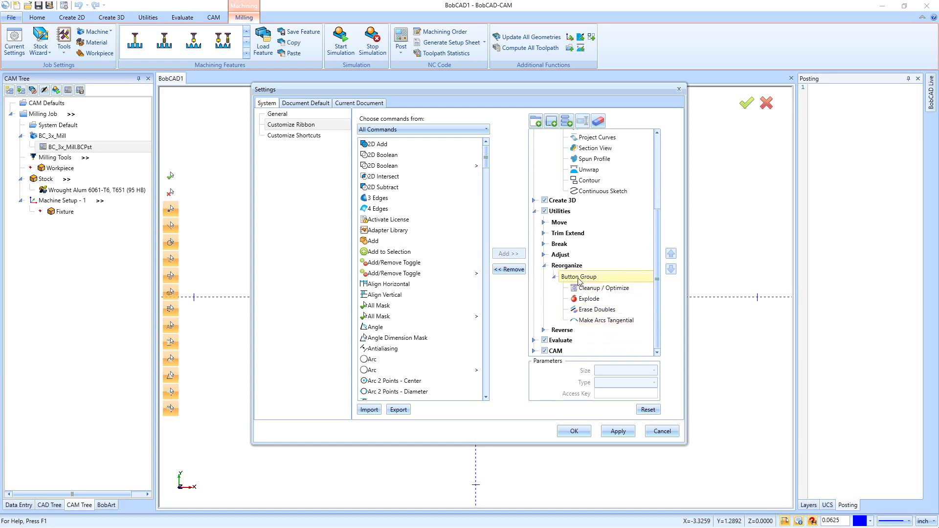
click(579, 277)
scroll(391, 339, down, 4)
scroll(391, 343, down, 12)
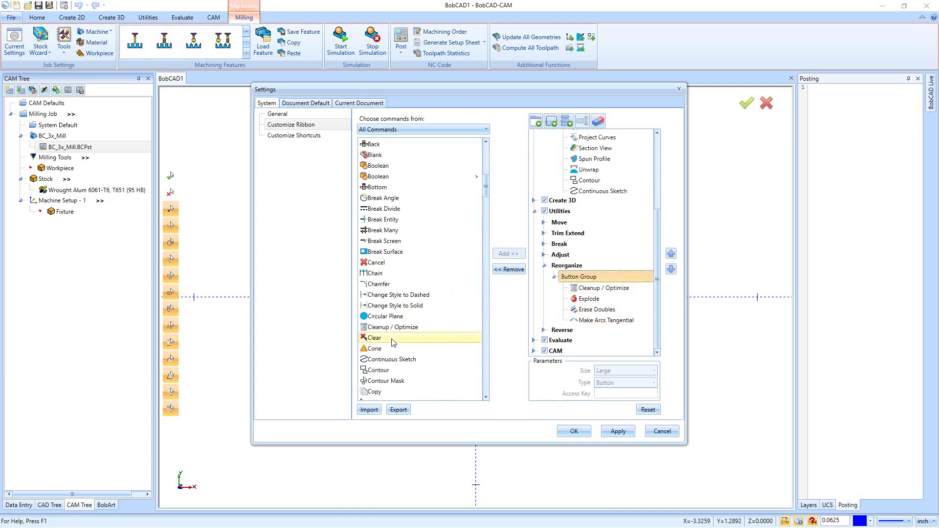
scroll(391, 342, down, 3)
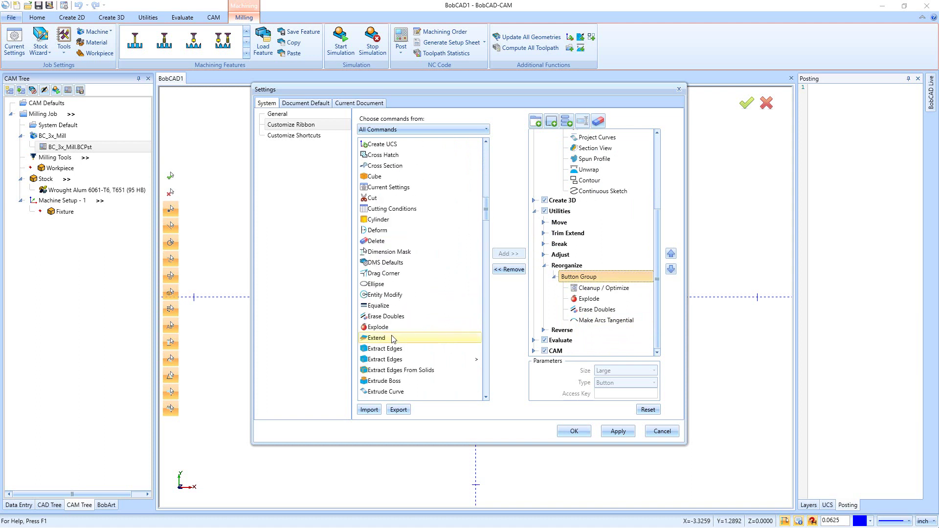
scroll(392, 339, down, 1)
scroll(391, 337, down, 1)
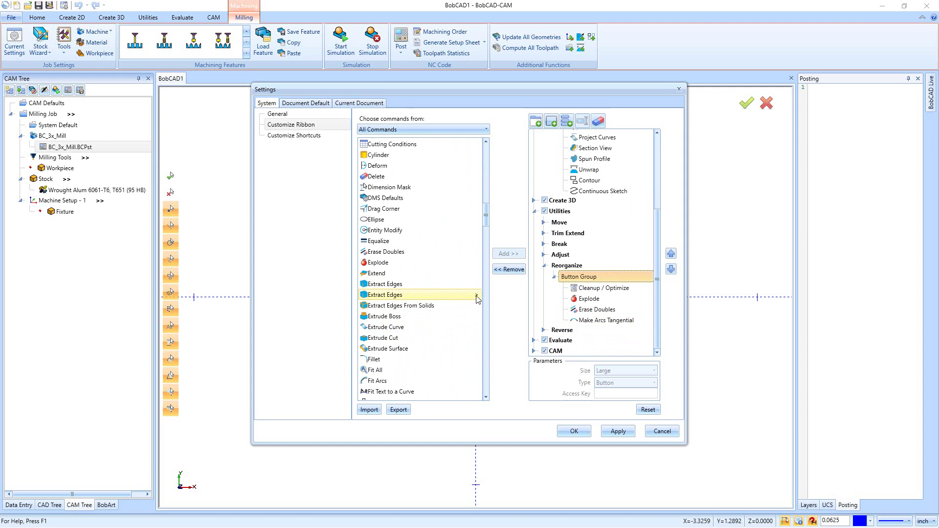
click(455, 294)
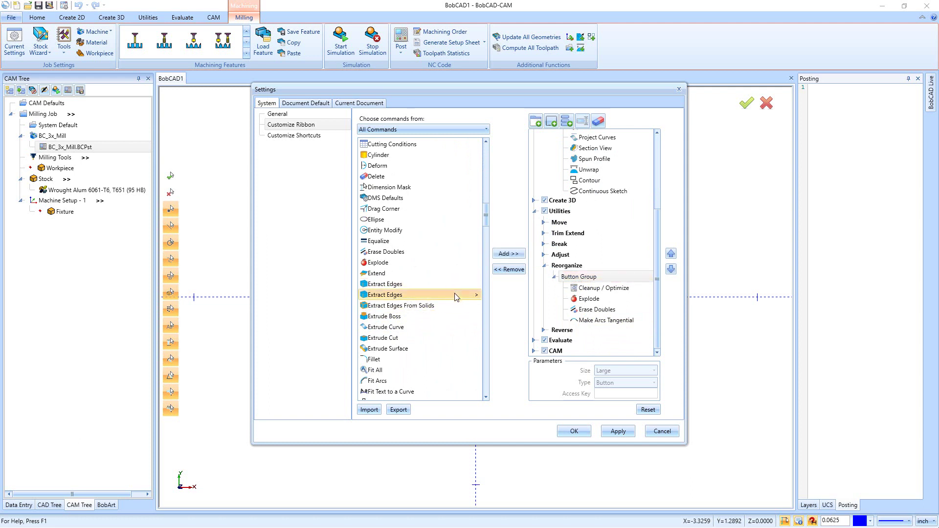
click(510, 254)
click(592, 332)
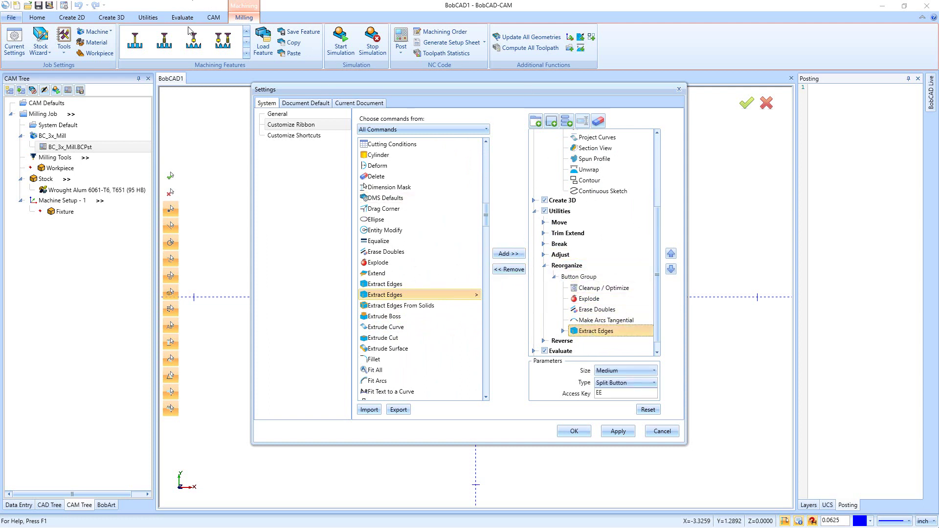
click(619, 433)
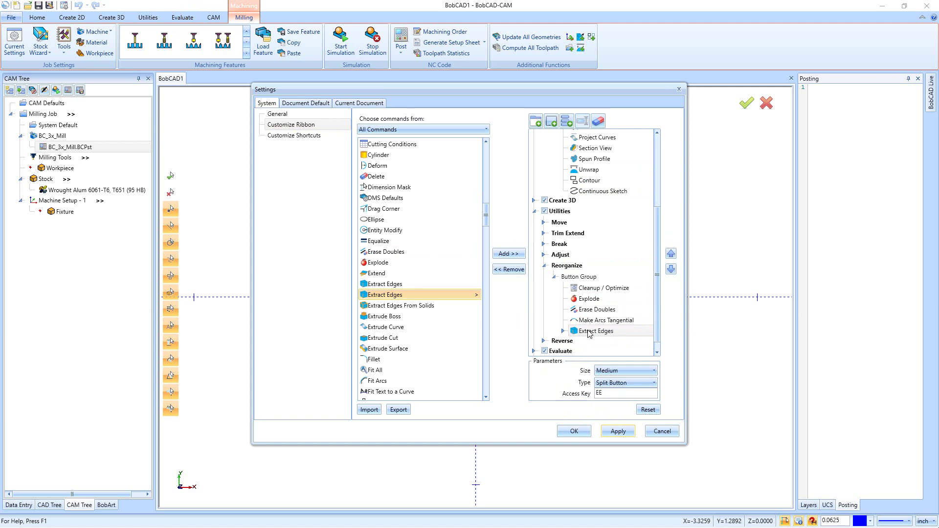
- Reorder Extract Edges to sit directly below Cleanup / Optimize, set its size to Large, and apply the ribbon changes
click(589, 332)
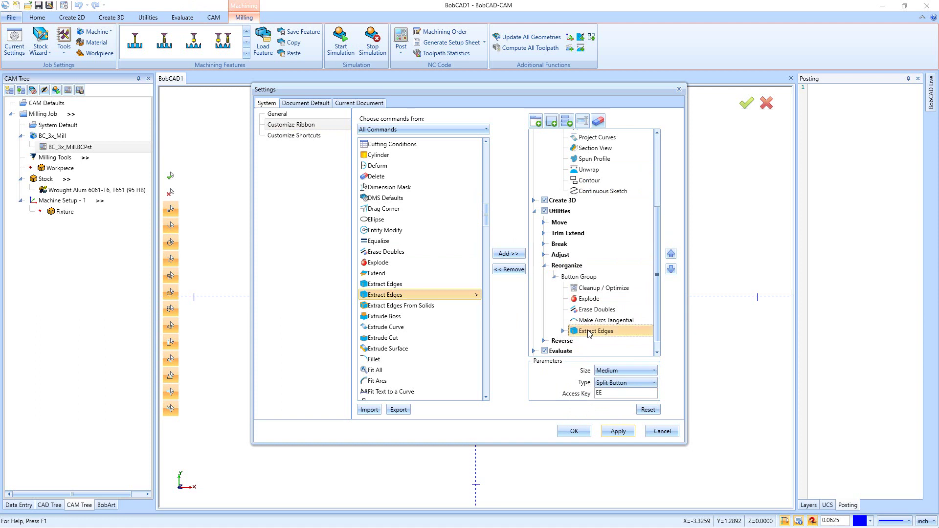
click(672, 255)
click(672, 254)
click(672, 254)
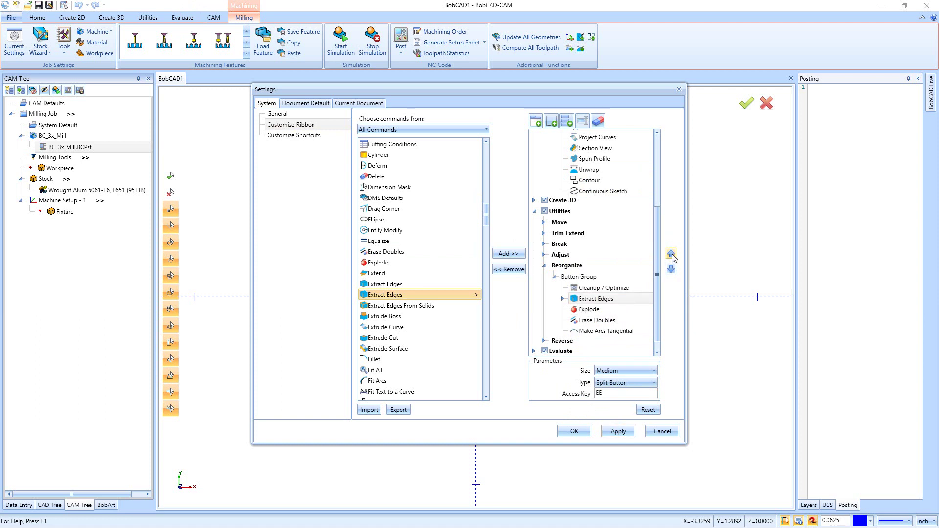
click(624, 371)
click(613, 384)
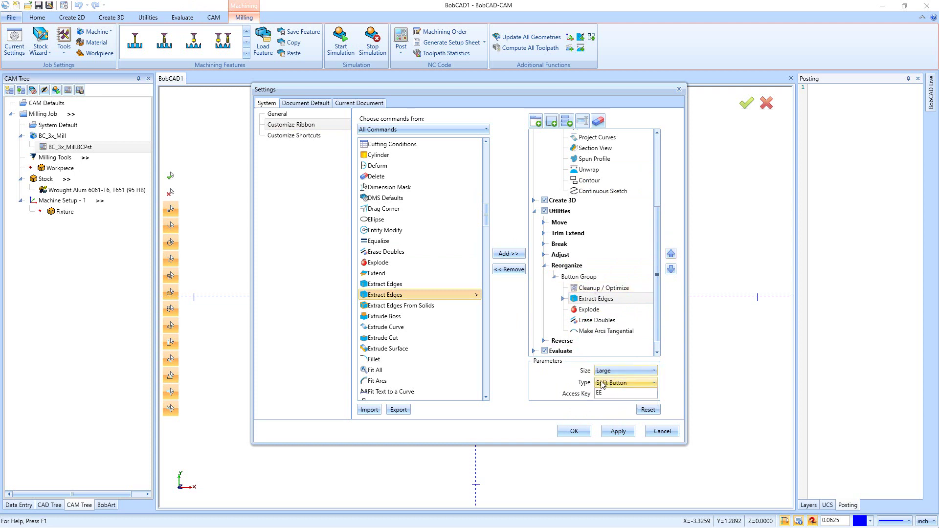
click(614, 432)
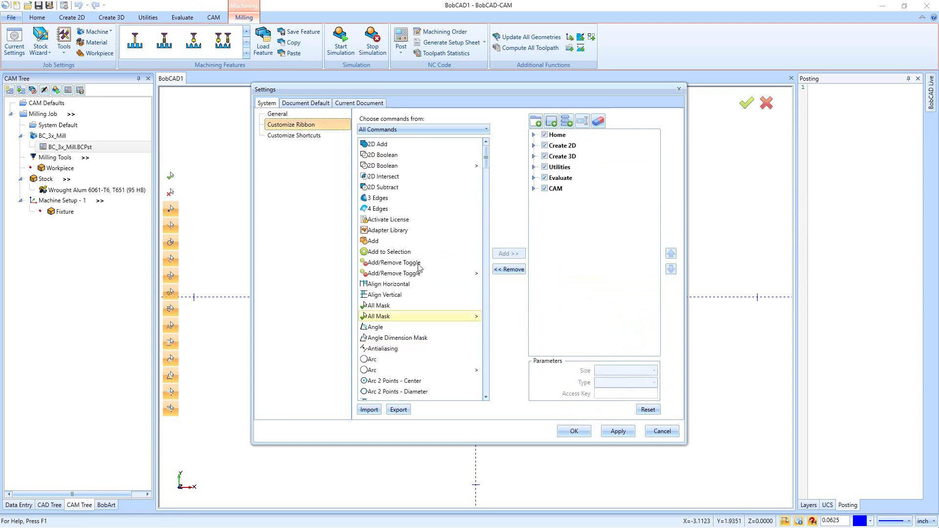
- In the shortcut customization, enter Ctrl+Q as a new shortcut key for the ISO 8 view command
click(303, 137)
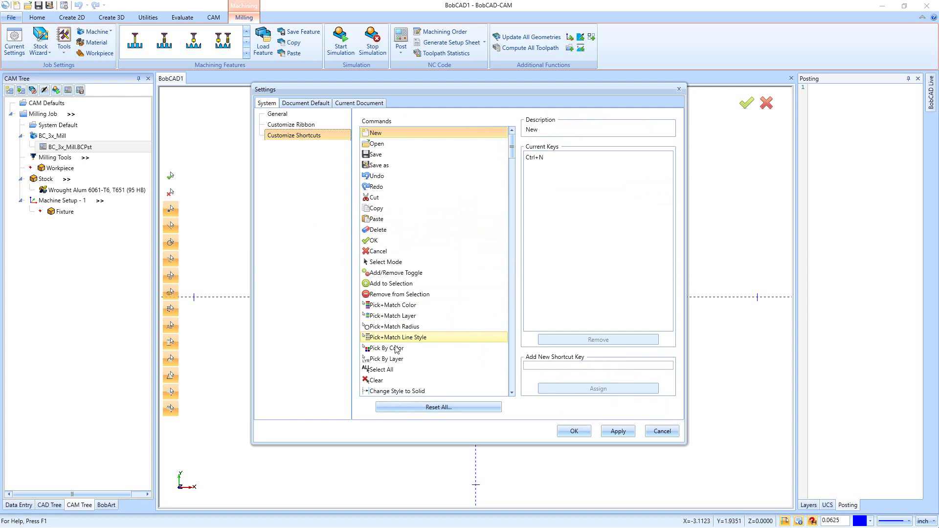
scroll(399, 316, down, 6)
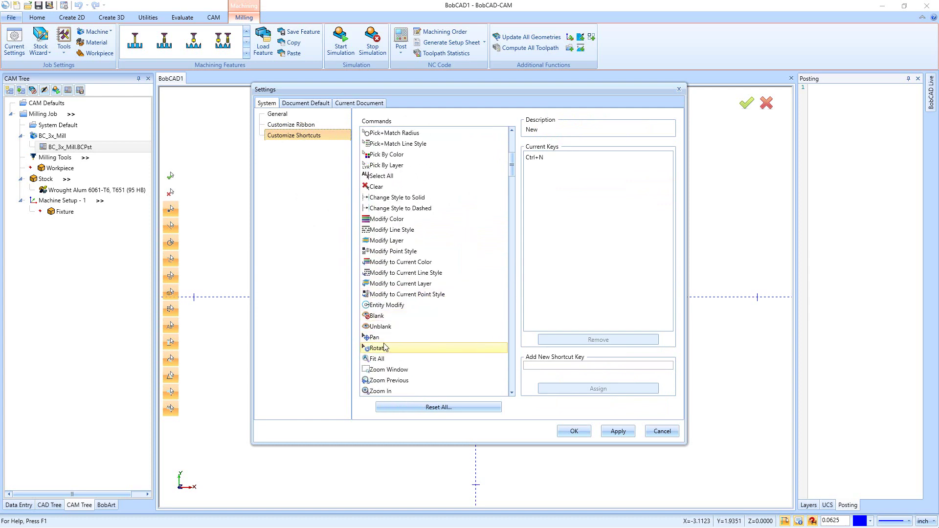
scroll(387, 357, down, 7)
scroll(386, 313, down, 2)
click(384, 264)
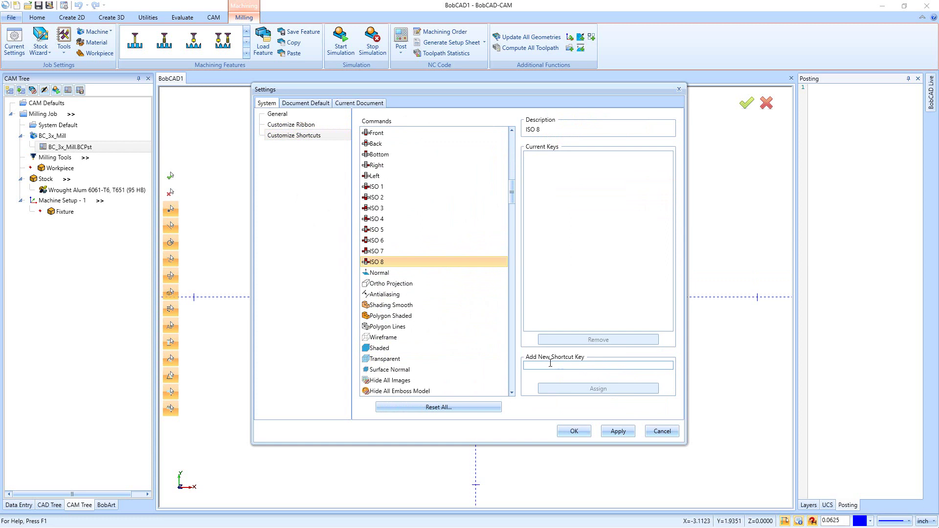
key(ctrl+q)
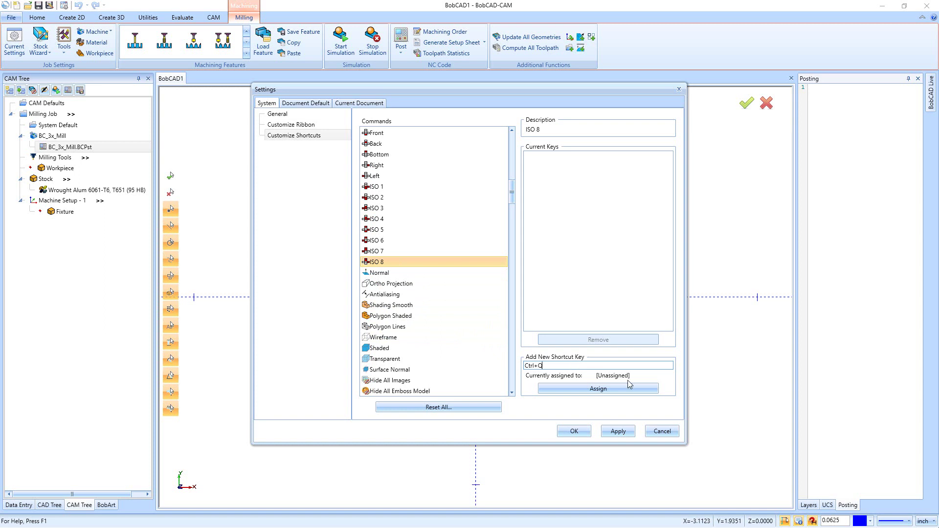
key(ctrl+a)
- Compare the unit settings of the document defaults with those of the current document
click(305, 105)
click(313, 106)
click(348, 106)
click(314, 106)
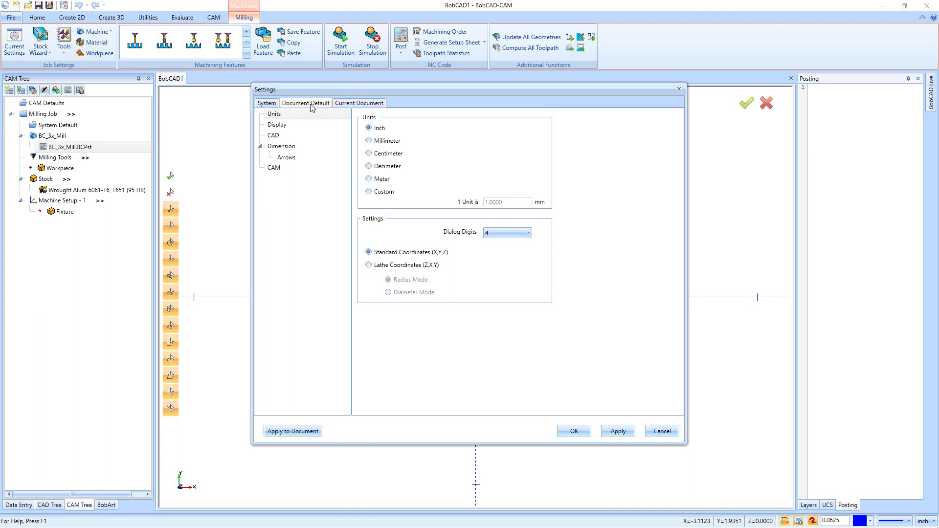
click(316, 105)
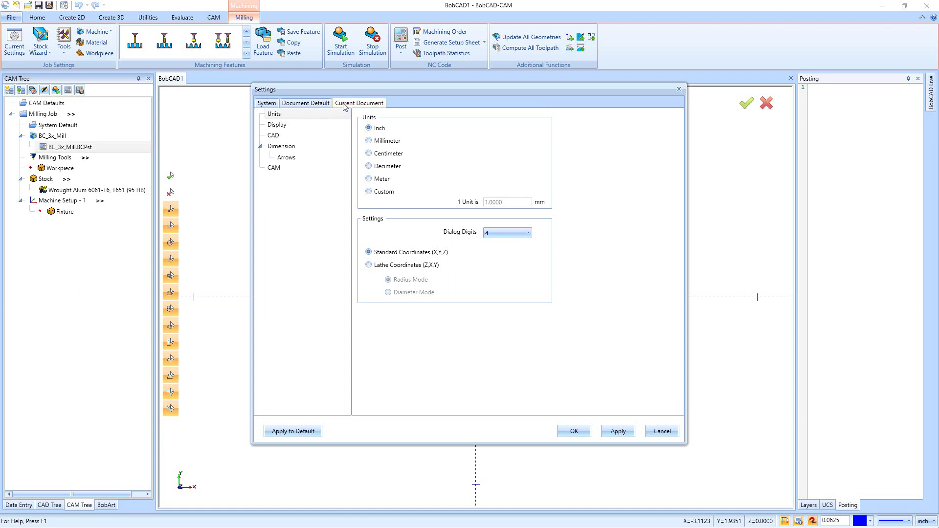
click(316, 107)
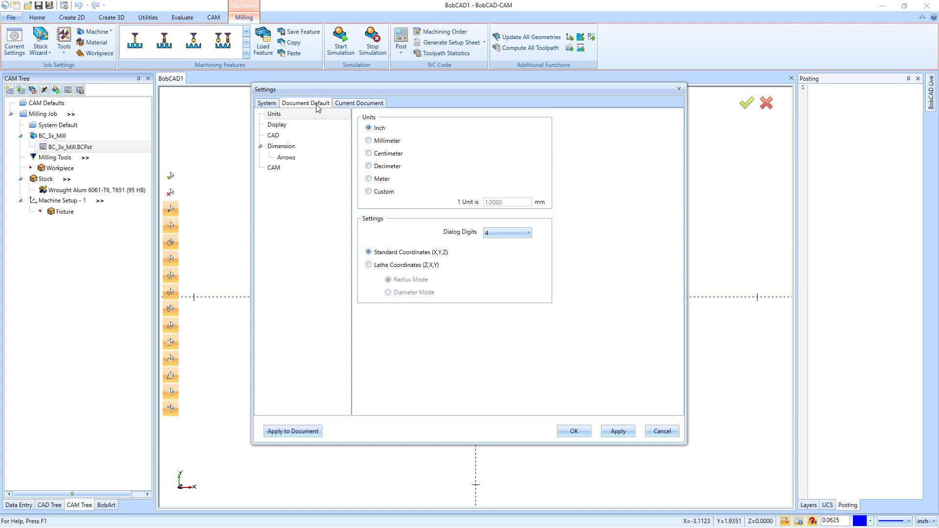
click(348, 109)
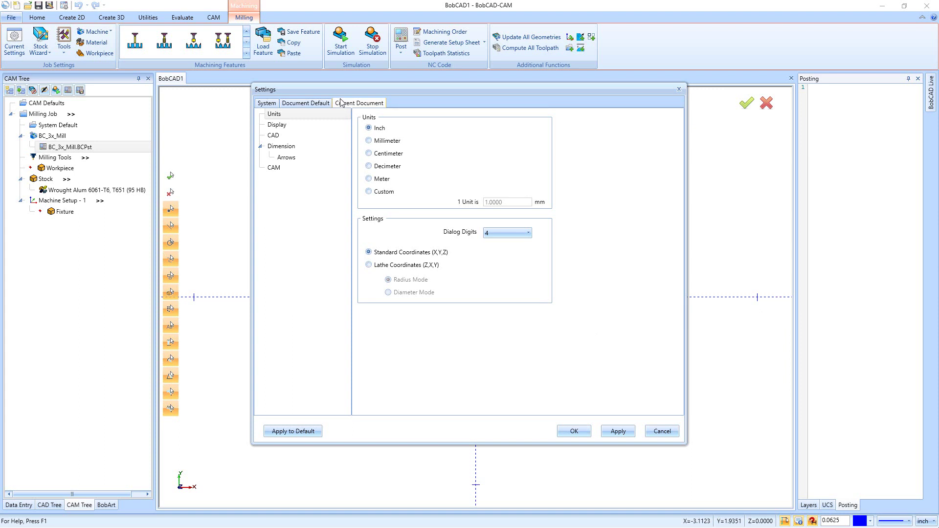
click(315, 105)
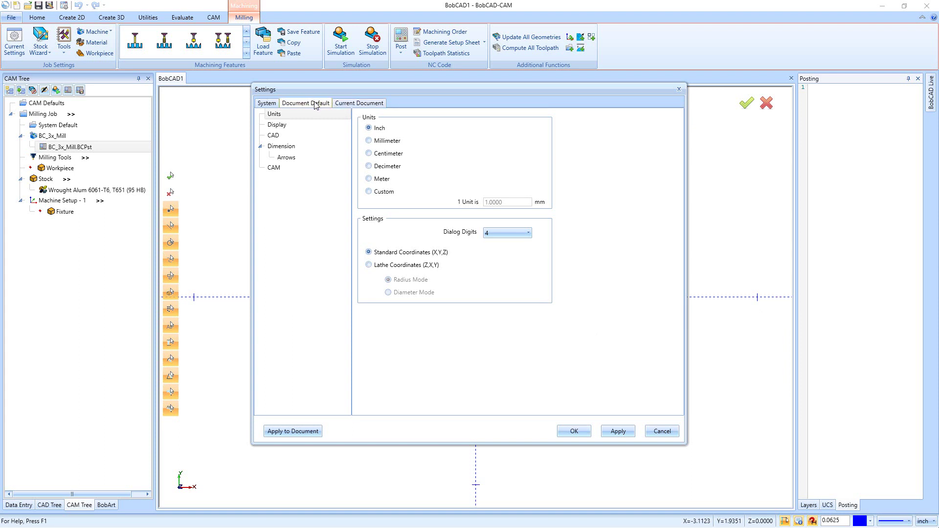
- Review the unit settings in the document defaults, trying the Lathe and Standard coordinate options
click(294, 116)
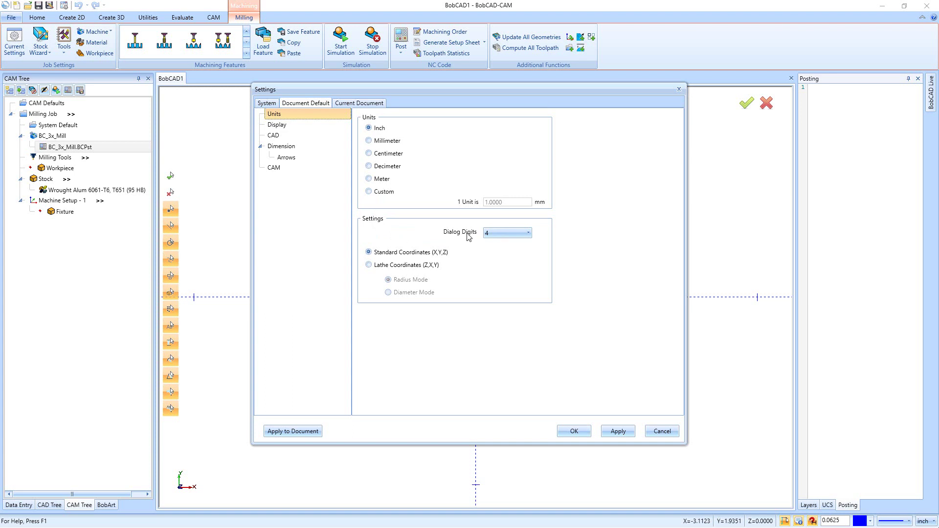
click(370, 253)
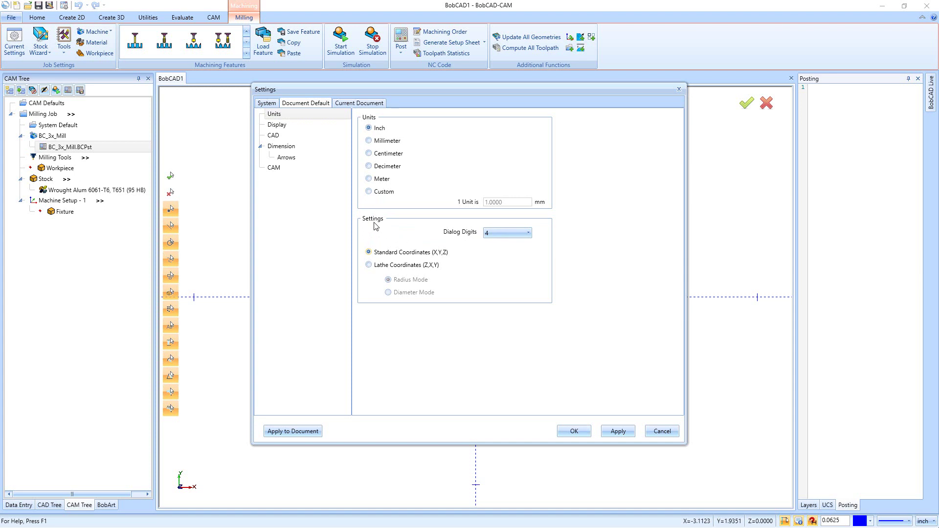
click(369, 268)
click(372, 252)
- Look through the default display colors for Selection, Highlight, Entity and Preview
click(276, 125)
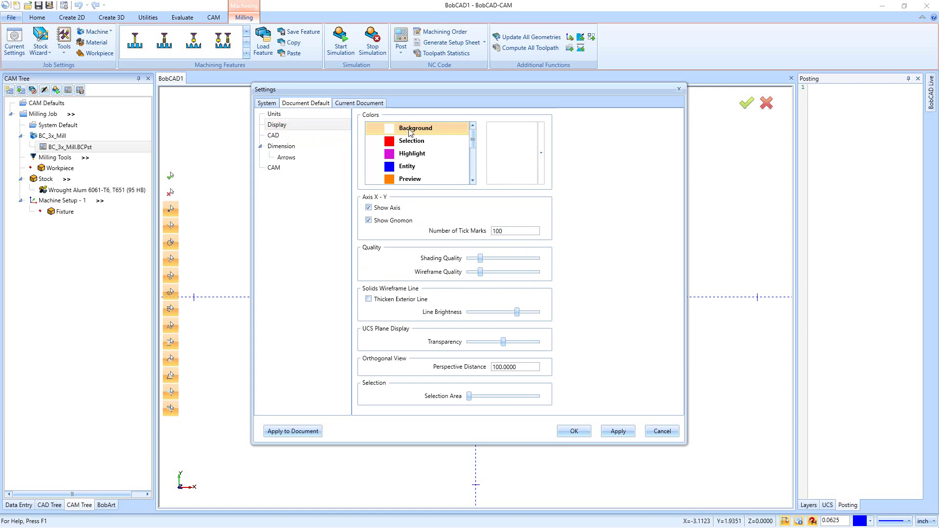
click(410, 142)
click(409, 154)
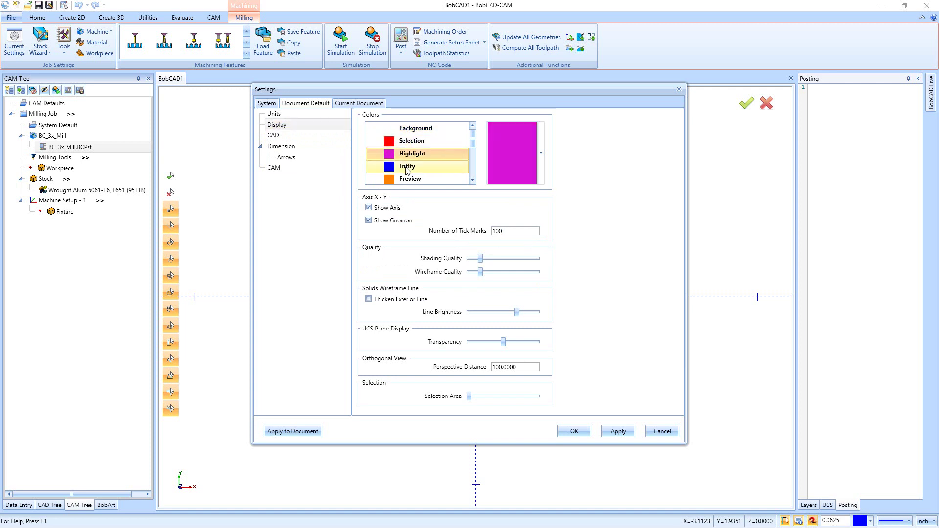
click(407, 166)
key(Down)
scroll(406, 170, up, 1)
- Set the default background color to light gray and apply it to the document
click(415, 129)
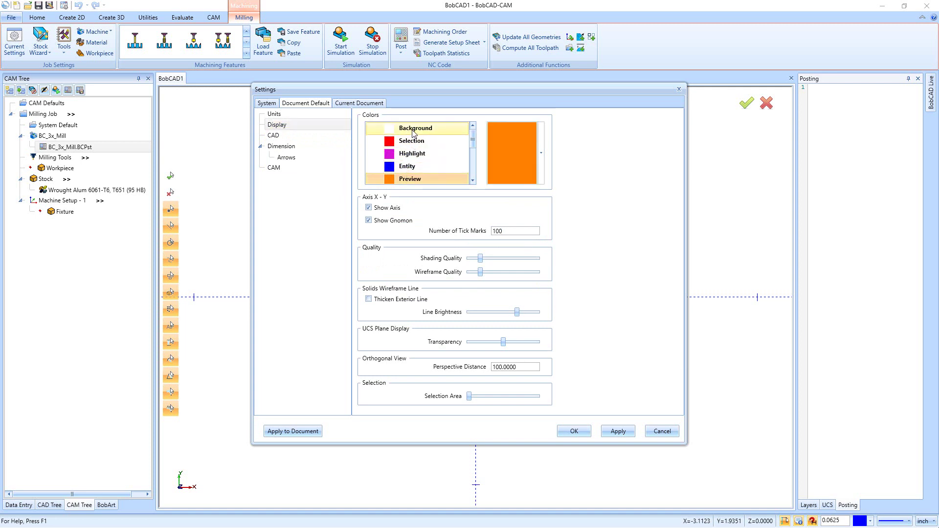
click(542, 155)
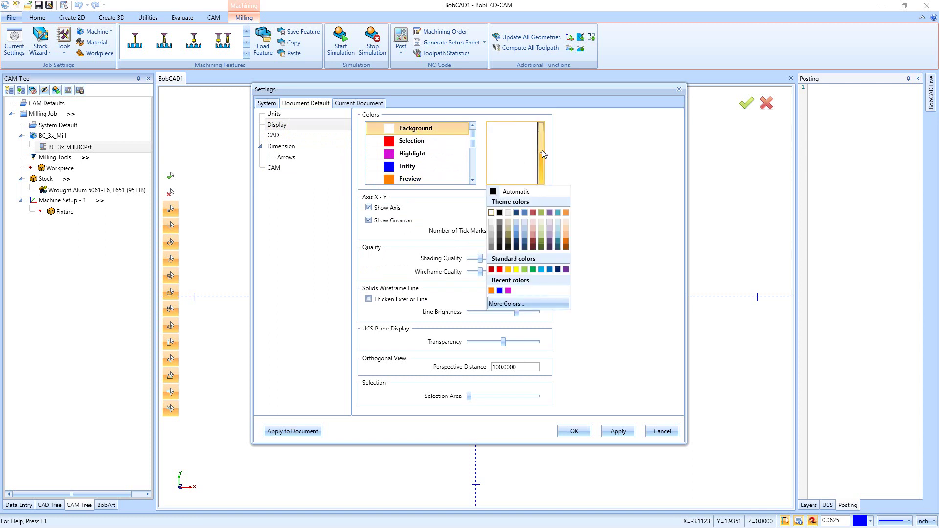
click(491, 231)
click(618, 430)
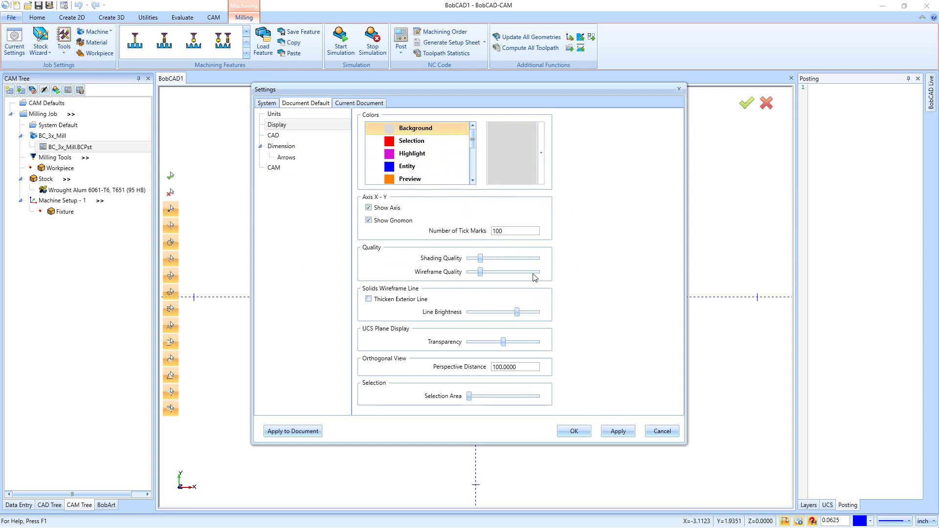
click(616, 432)
click(618, 431)
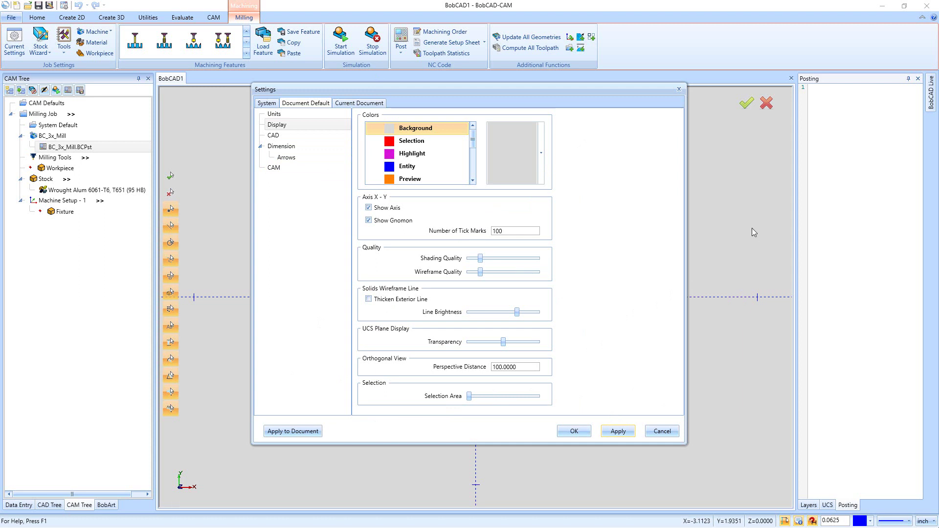
- Change the default background color to black and apply it to the current document
click(541, 155)
click(496, 197)
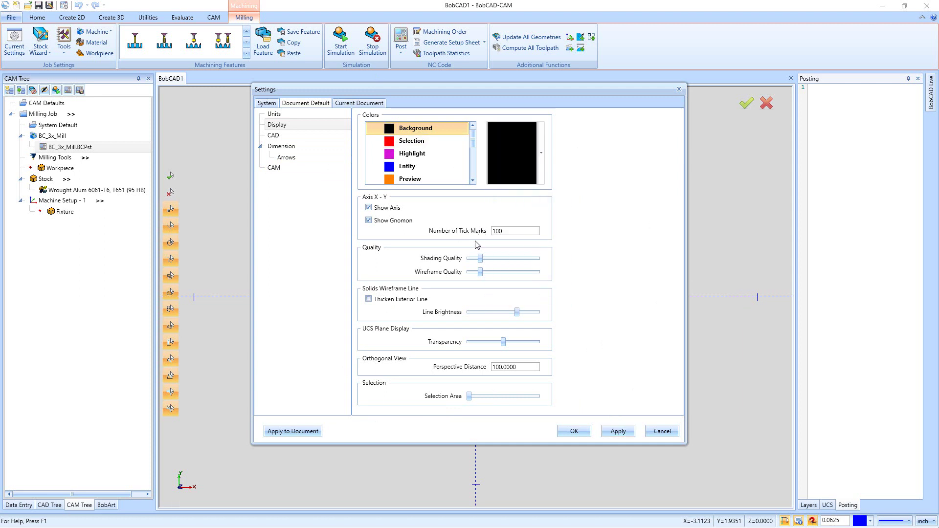
click(303, 432)
click(617, 431)
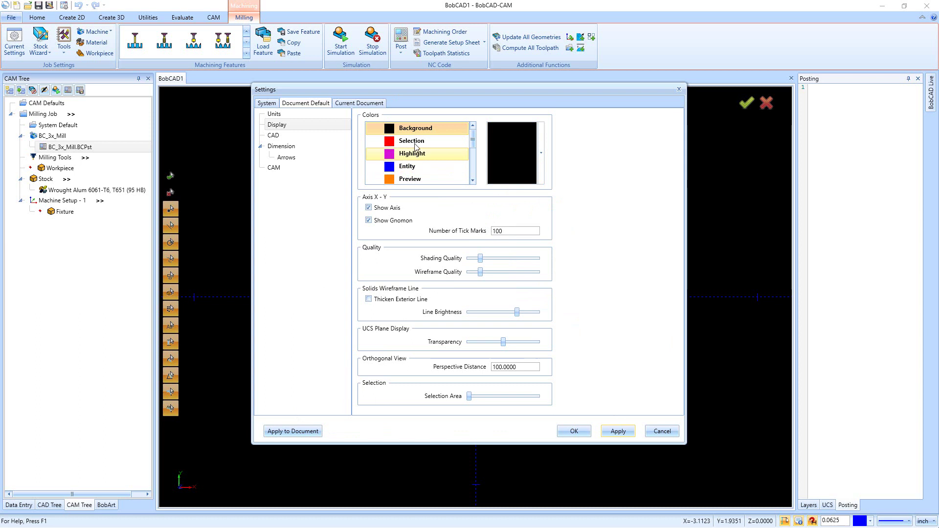
- Set the default background color to white and apply it to the current document
click(542, 153)
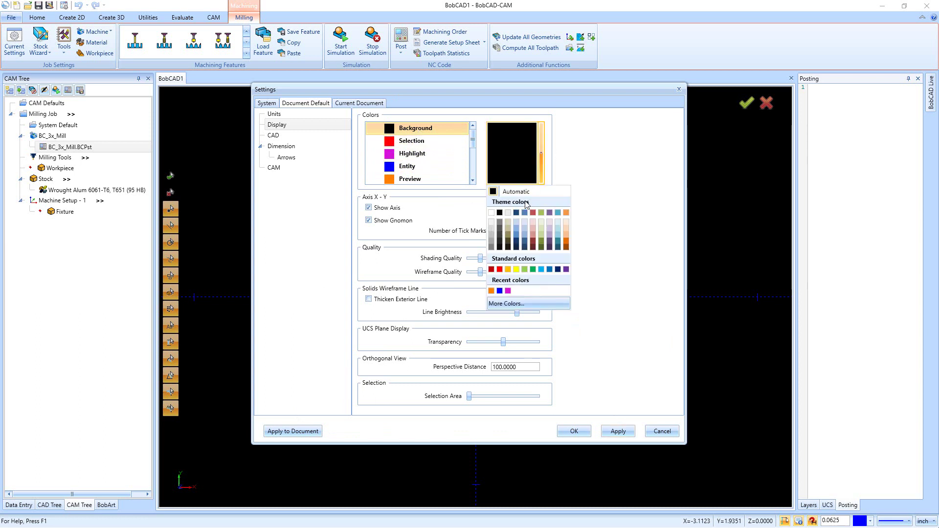
click(494, 214)
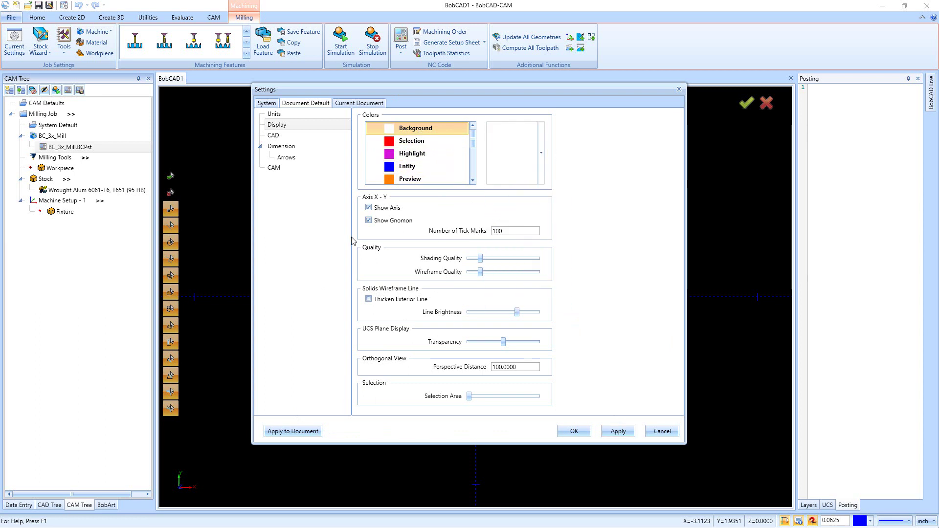
click(292, 431)
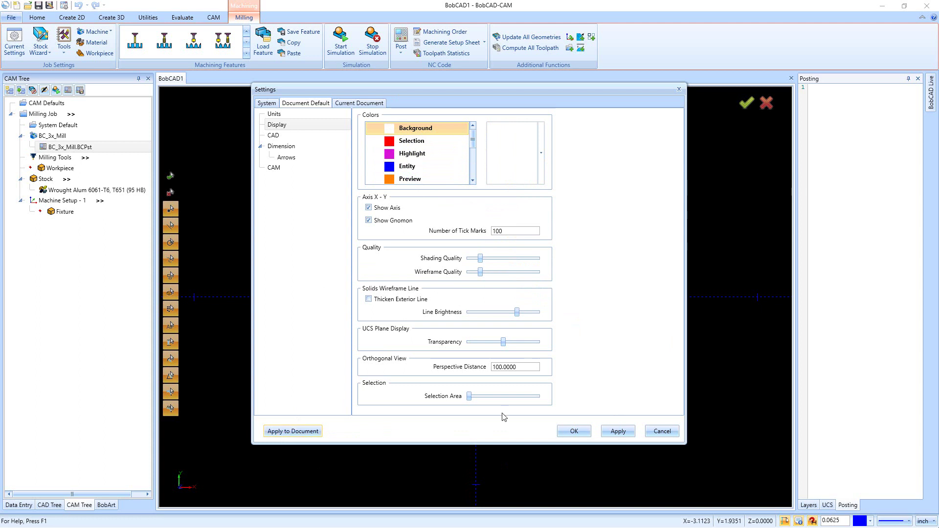
click(612, 432)
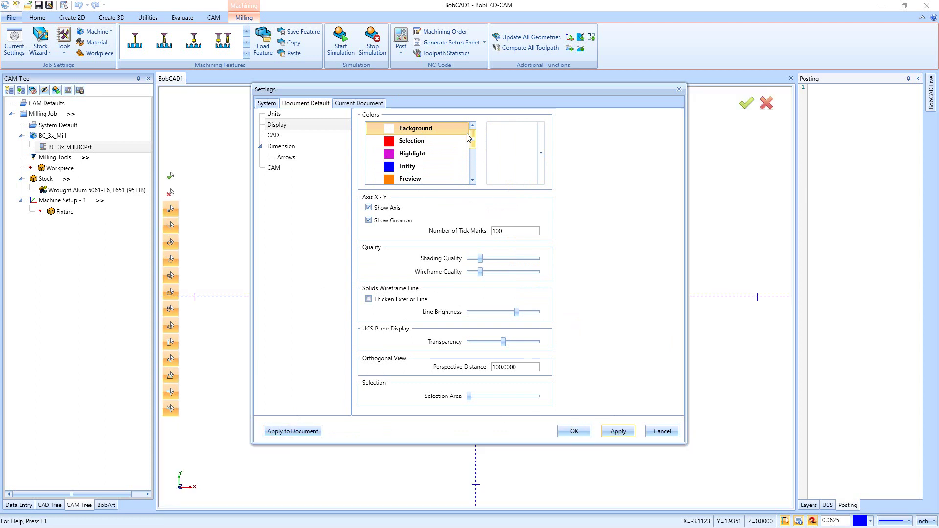
- Examine the default Selection, Highlight, Entity and Preview colors one after another
click(423, 142)
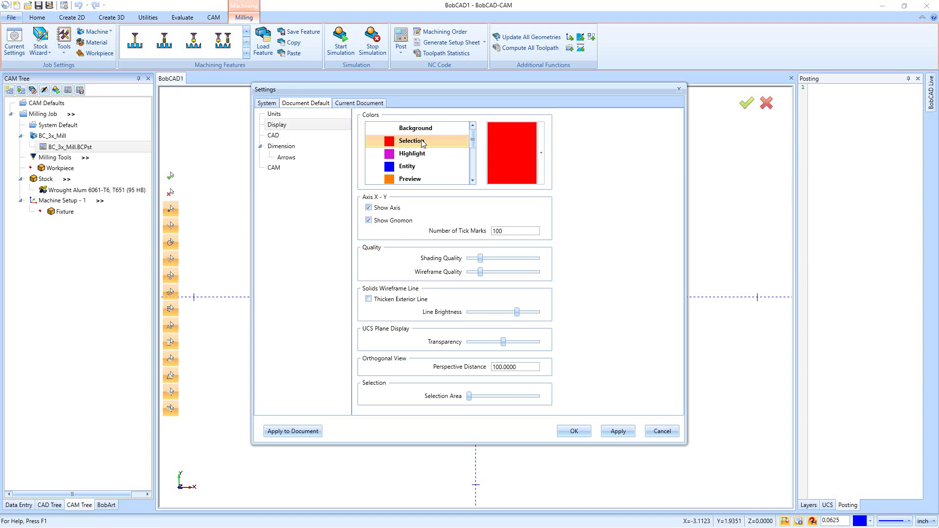
click(417, 155)
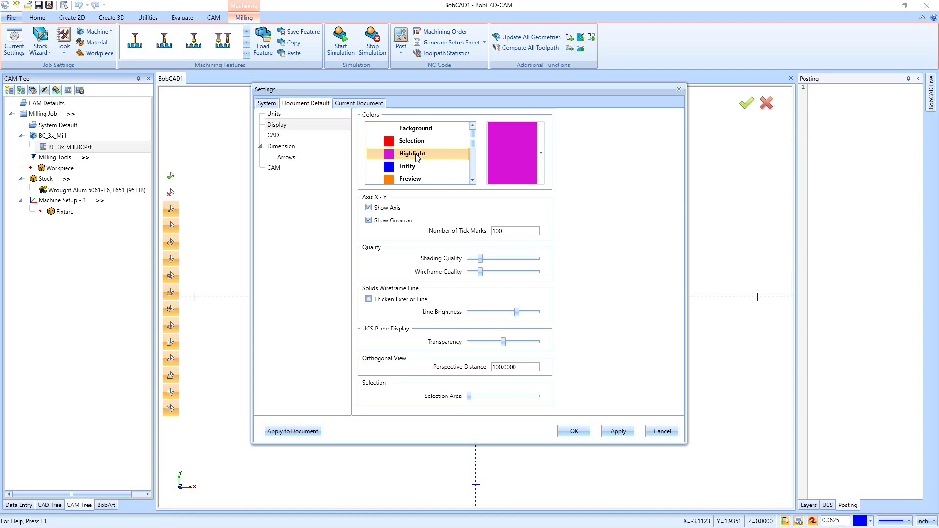
click(415, 167)
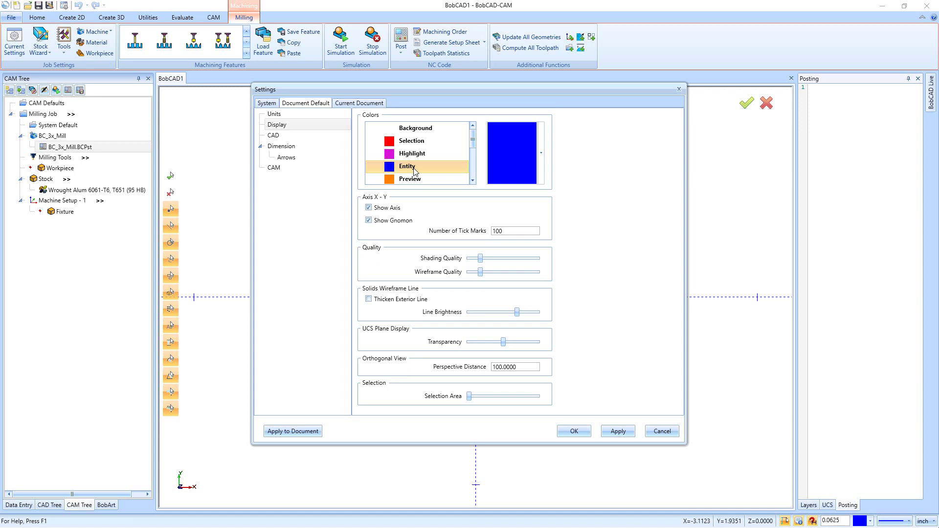
click(411, 178)
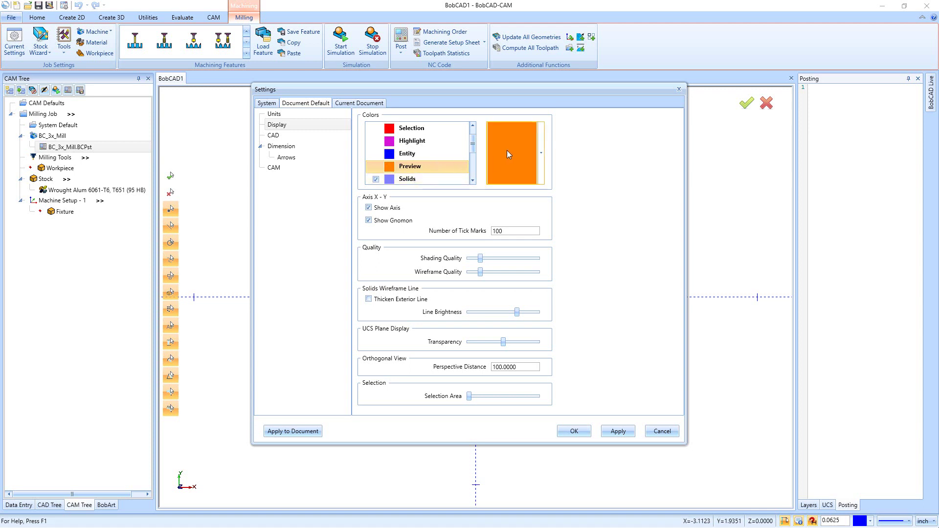
- Check the Solids color option and turn off the use of the Dimension/Text color in the display defaults
drag(472, 145, 477, 163)
click(411, 154)
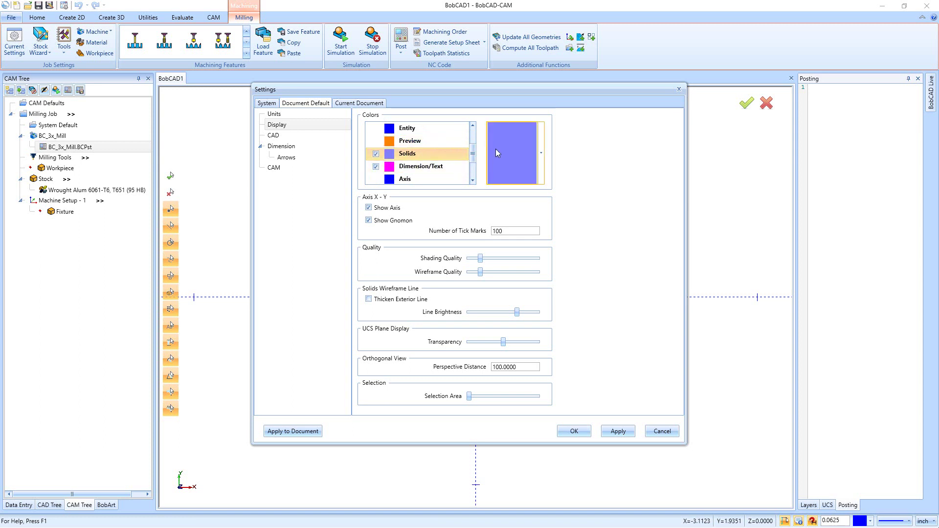
click(375, 154)
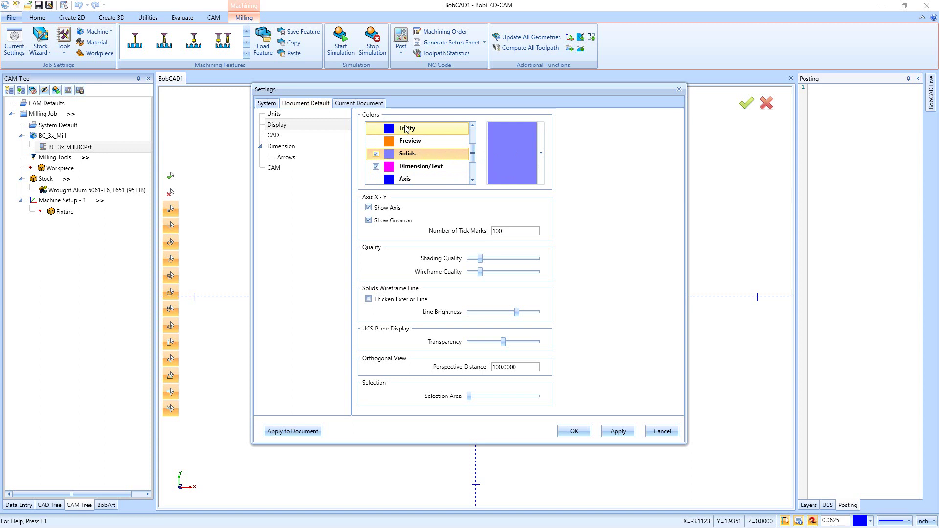
click(376, 167)
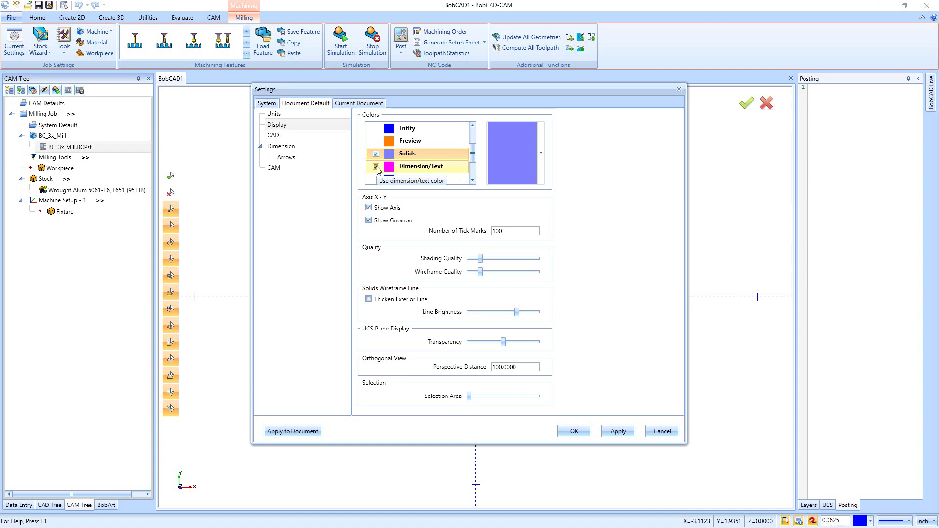
- Review the default Axis, UCS Plane and Toolpath colors, including the option to use the toolpath color
click(474, 181)
click(474, 181)
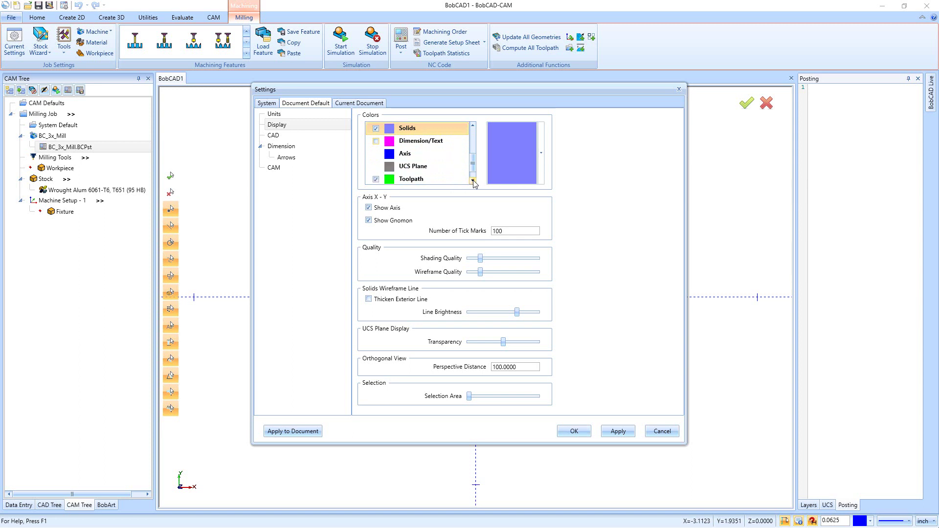
click(404, 158)
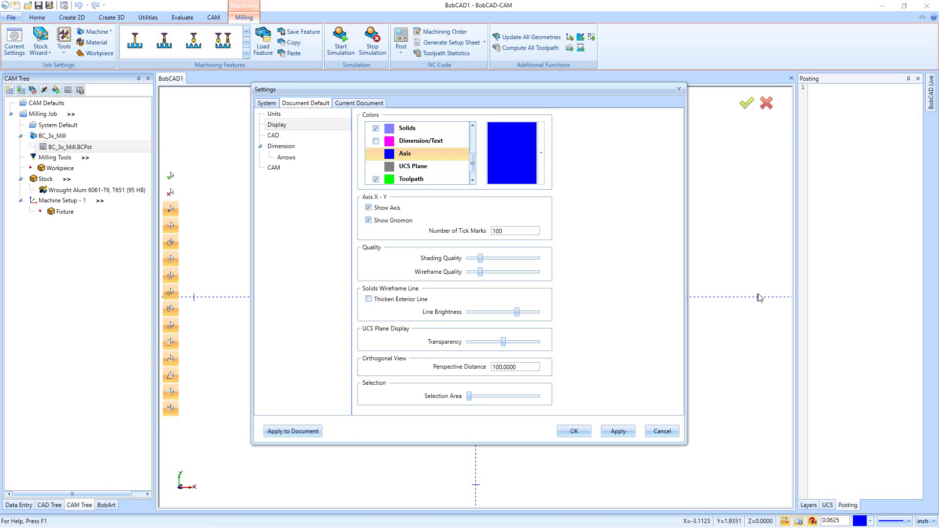
click(404, 167)
click(409, 156)
click(408, 168)
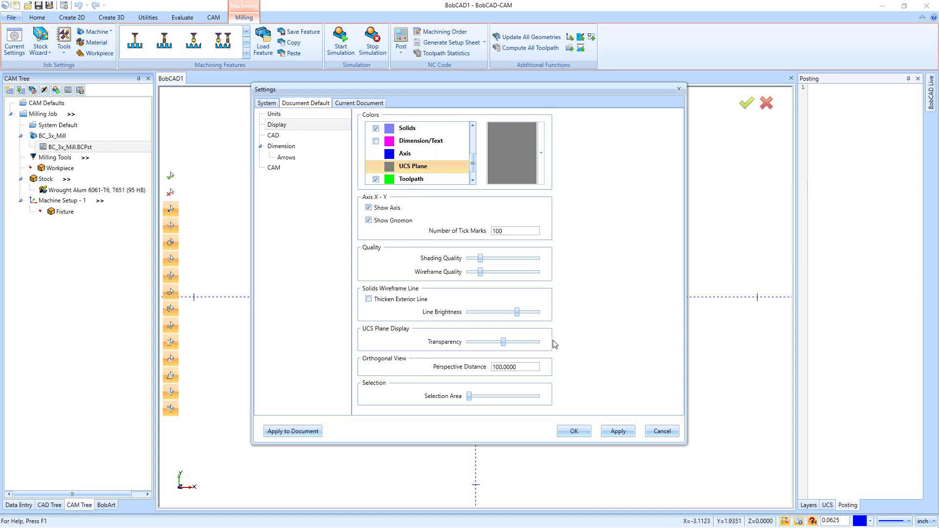
click(472, 180)
click(419, 172)
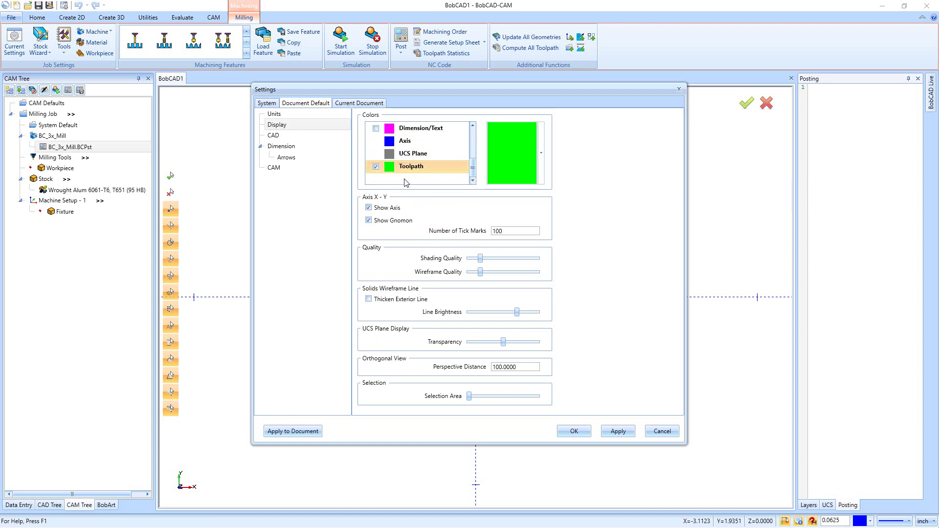
click(376, 167)
- Move the Settings dialog down to uncover the view toolbar and slightly raise the default shading and wireframe quality
scroll(427, 153, up, 3)
scroll(427, 153, down, 3)
drag(407, 91, 428, 122)
drag(482, 262, 433, 260)
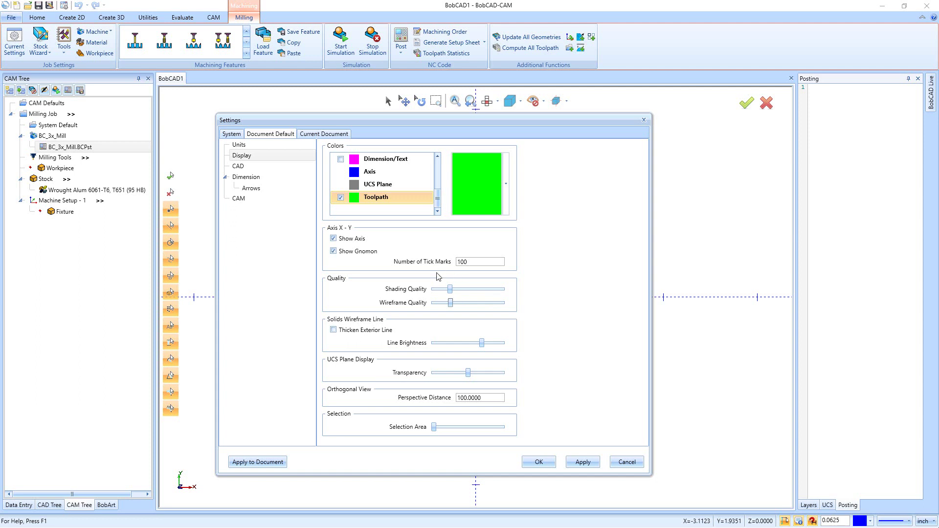
- Compare the display settings of the current document with those of the document defaults
click(331, 133)
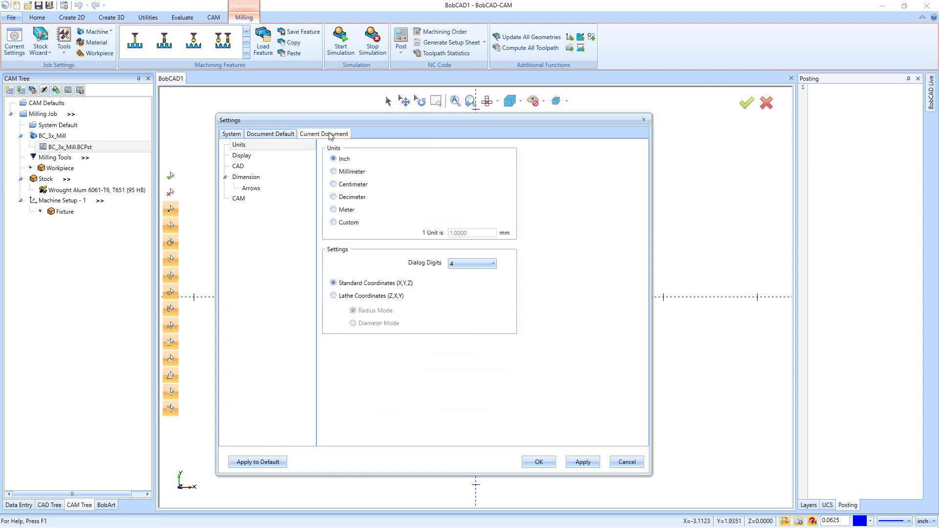
click(240, 156)
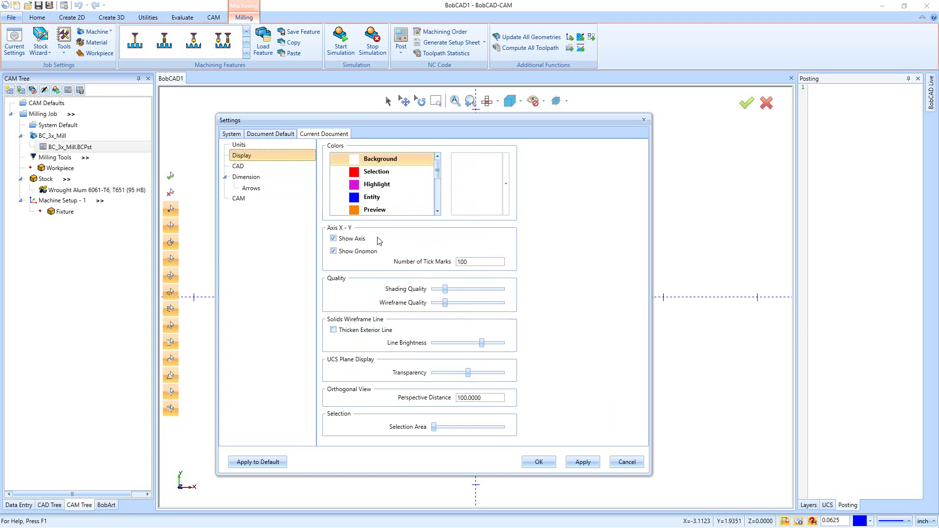
click(264, 135)
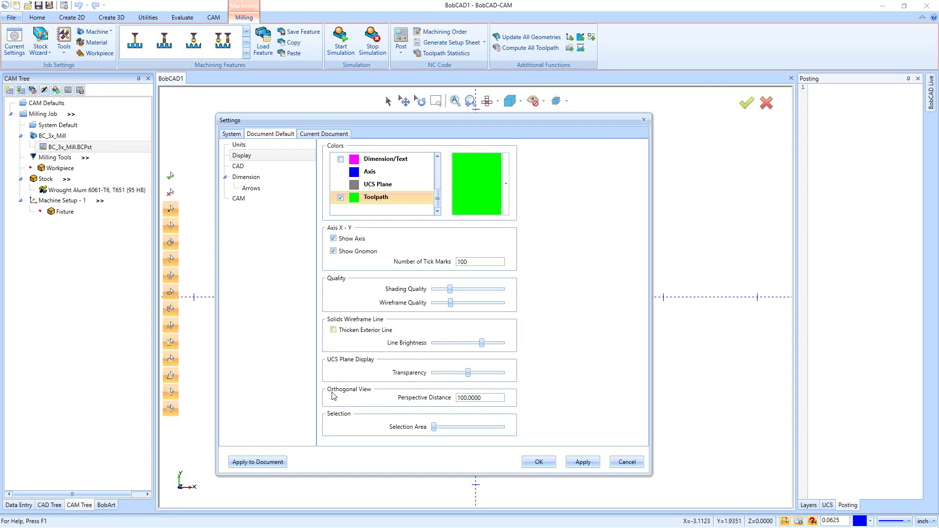
- Review the default perspective distance and try a slightly larger selection area
drag(483, 398, 449, 399)
click(434, 429)
drag(434, 429, 444, 432)
- Review the default CAD settings for system tolerance, chain select tolerance and snap increments
click(240, 167)
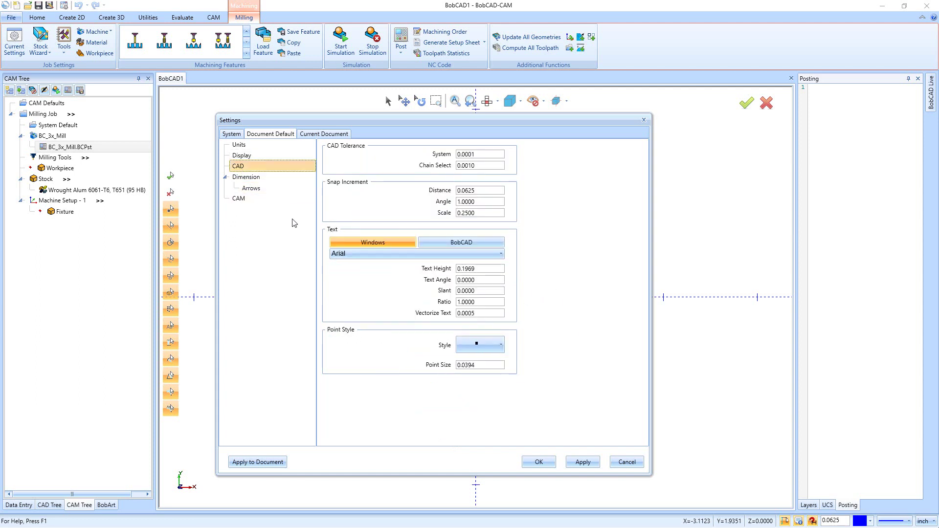
click(480, 154)
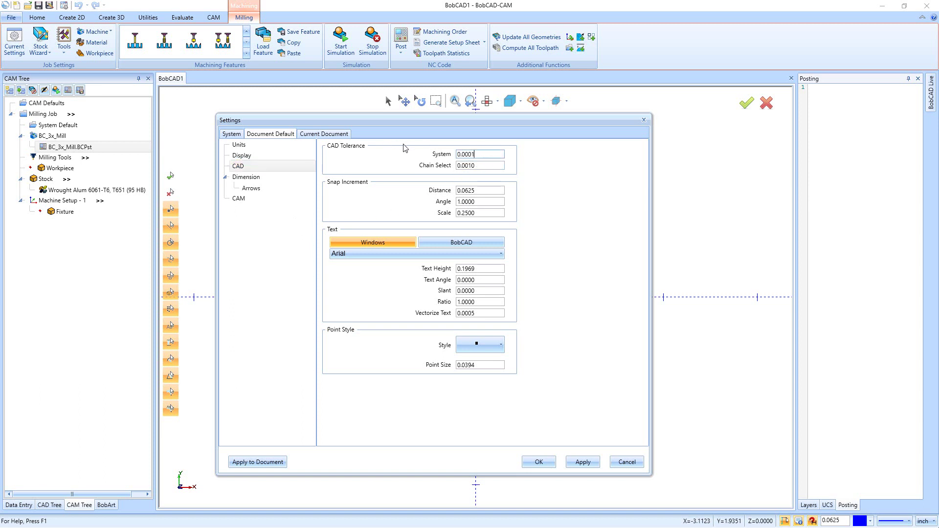
key(shift+Home)
click(479, 167)
drag(478, 166, 457, 166)
click(487, 165)
double_click(484, 190)
key(Tab)
key(Tab)
- Set the default CAD text to the BobCAD font AFNT04 with a text height of 1
click(390, 243)
click(457, 242)
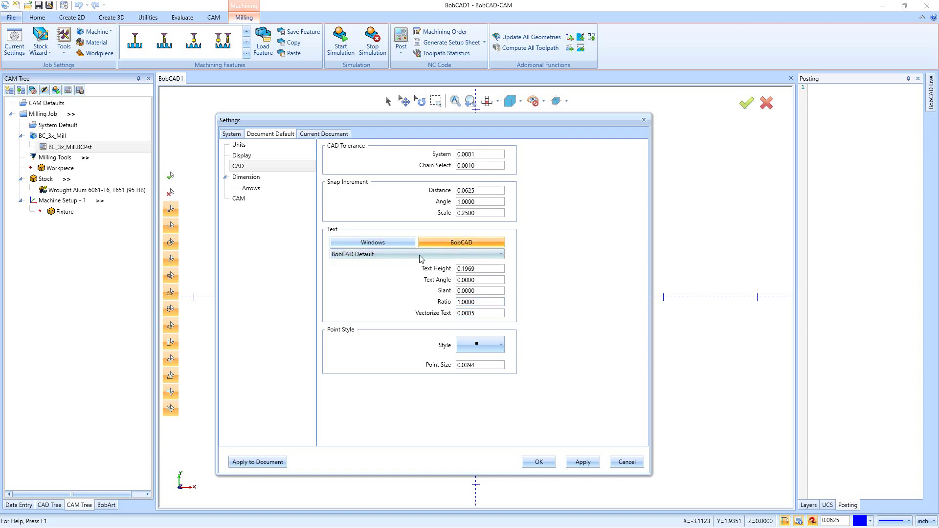
click(391, 254)
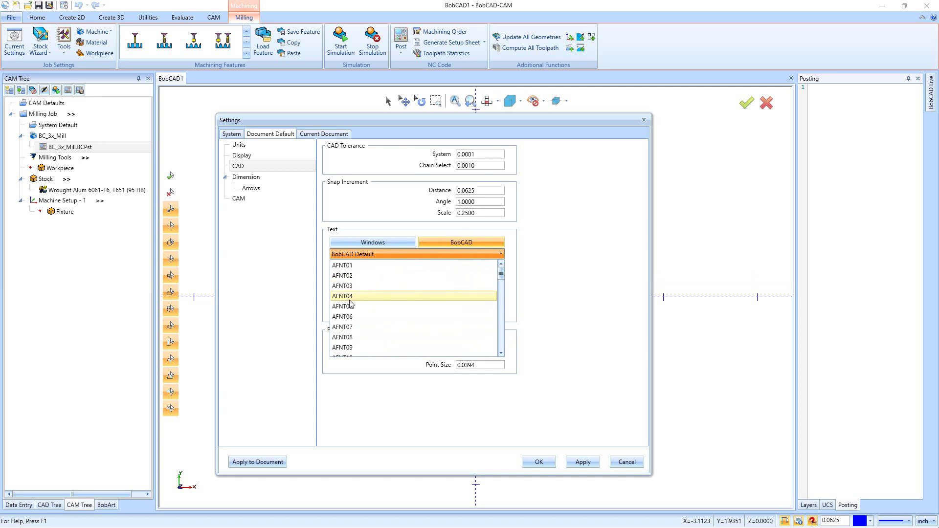
click(353, 297)
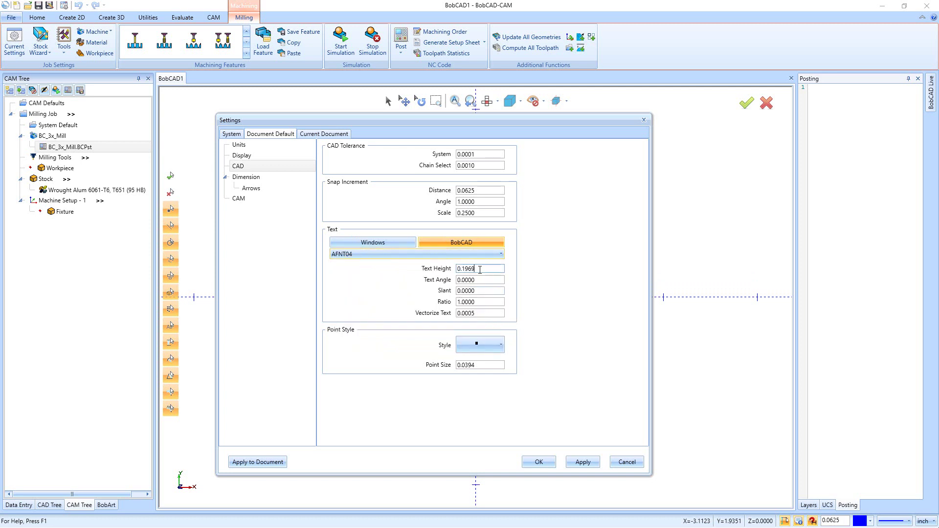
drag(480, 269, 435, 274)
text(1)
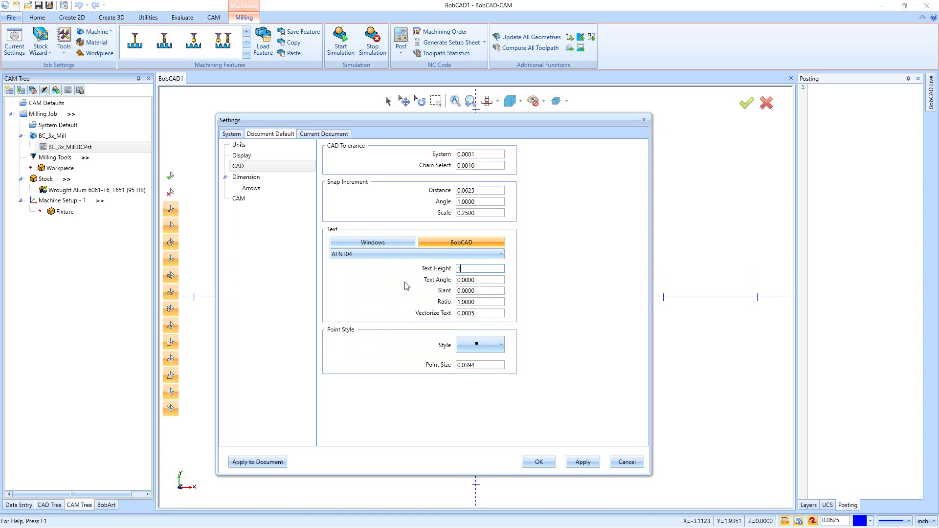
- Review the available point styles and the point size in the default CAD settings
click(482, 278)
click(498, 348)
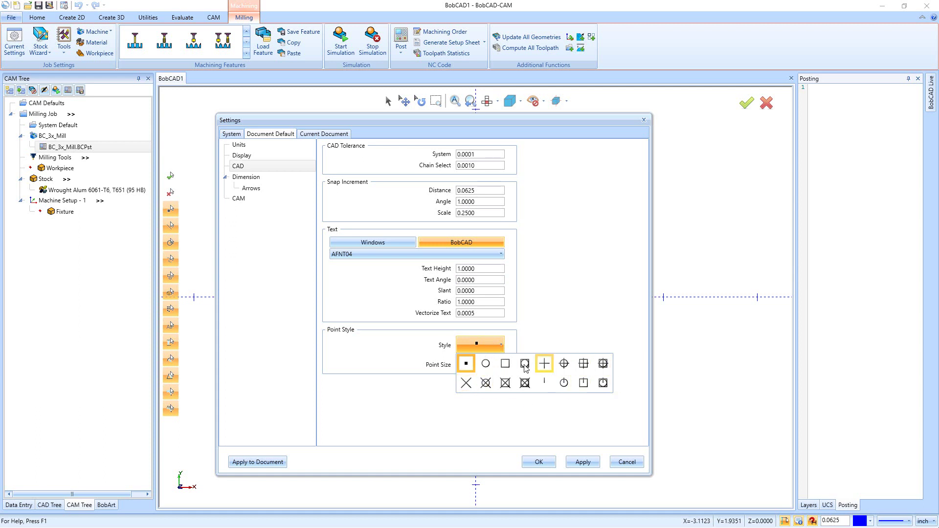
click(478, 346)
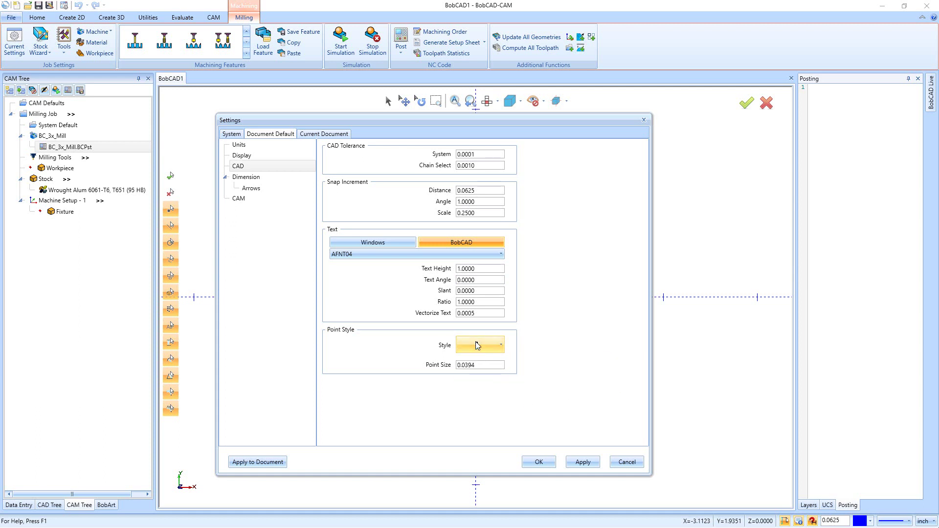
drag(491, 365, 440, 365)
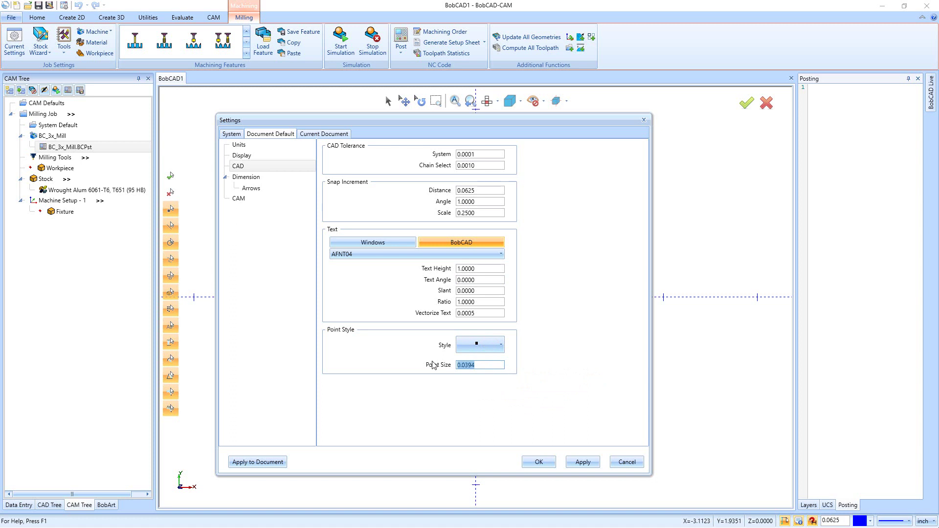
click(252, 179)
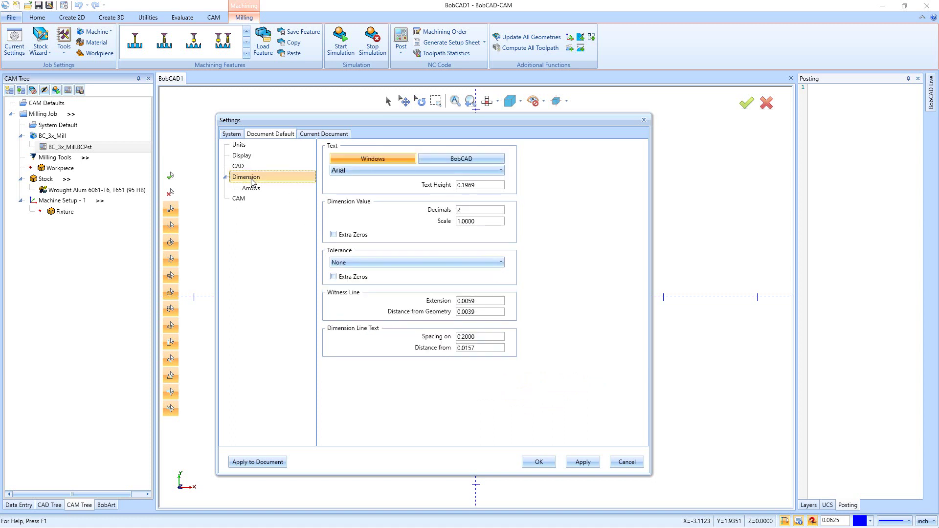
click(245, 166)
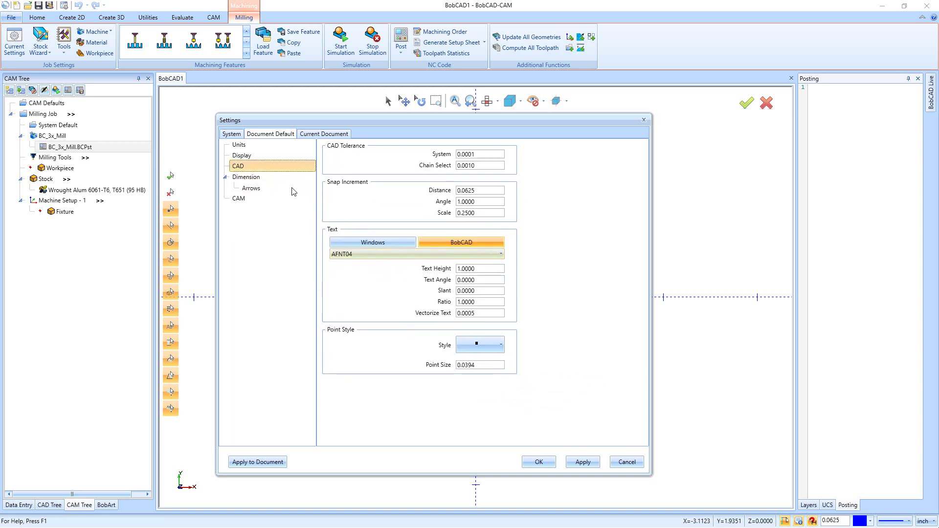
- Set the default dimension text height to 0.25, keeping the Windows Arial font
click(257, 177)
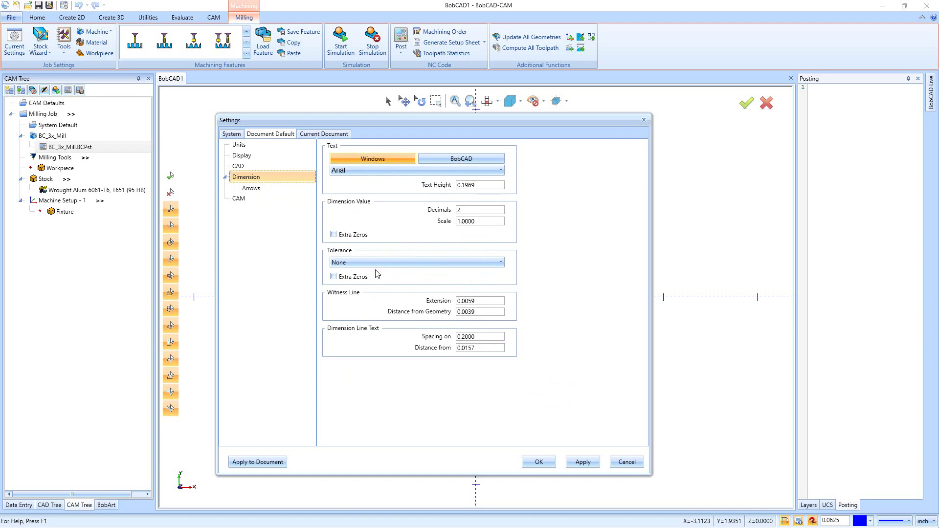
click(433, 159)
click(398, 157)
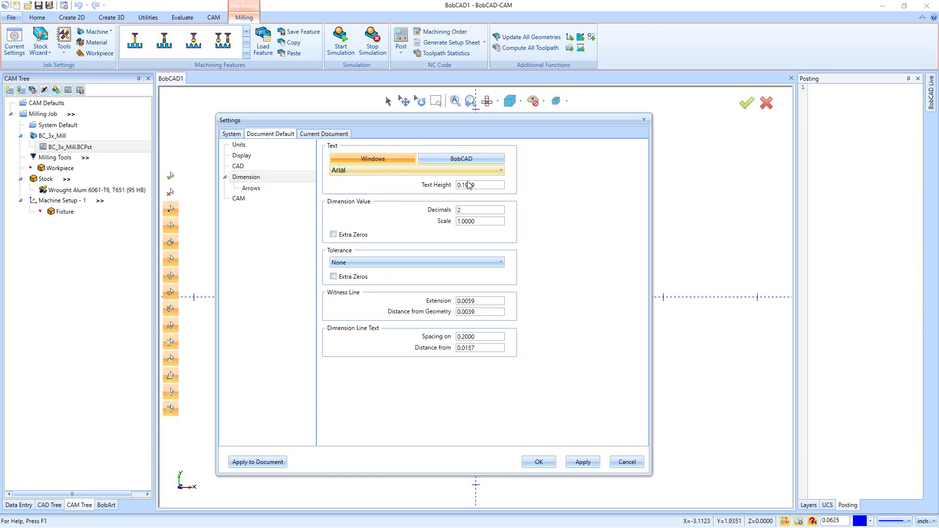
drag(480, 185, 418, 188)
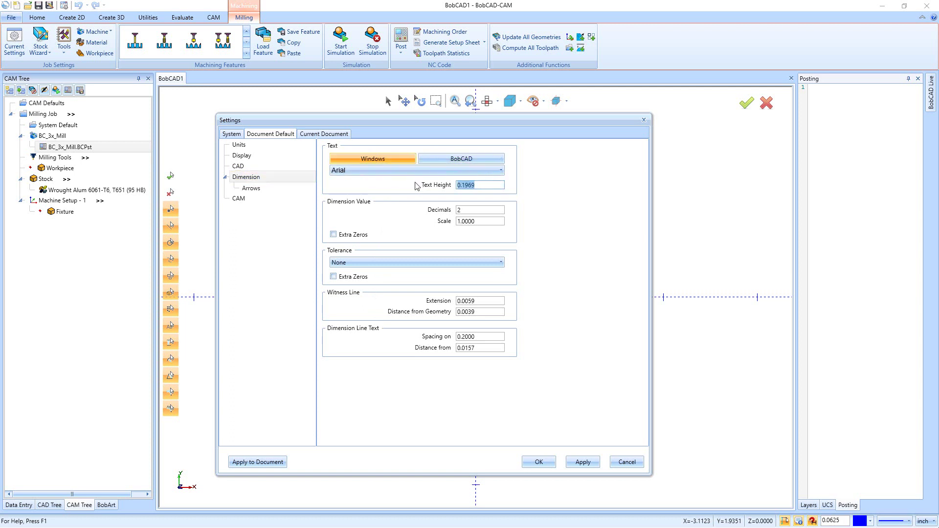
key(BackSpace)
text(.256)
key(BackSpace)
- Review the decimals and scale of the default dimension value
click(468, 210)
drag(473, 210, 433, 213)
drag(477, 222, 455, 222)
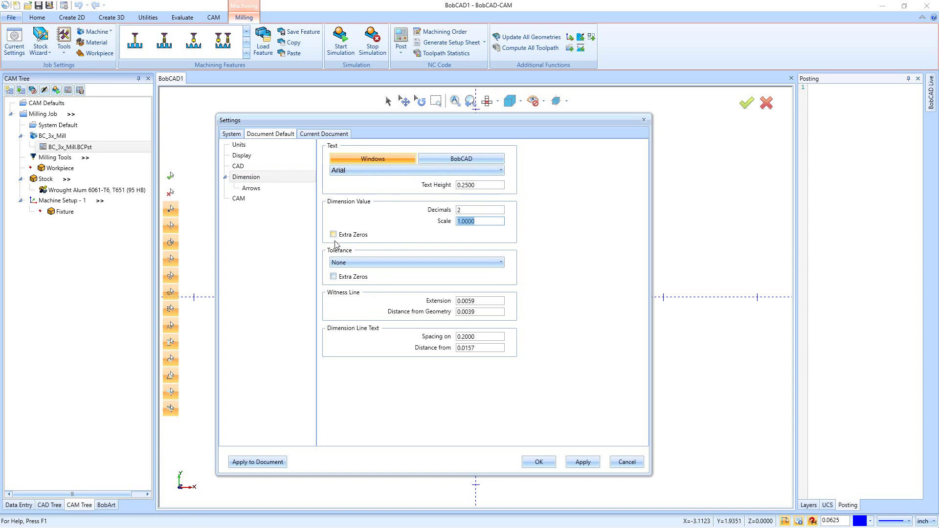
- Try the Single, Symmetric and Custom tolerance types for default dimensions and return the tolerance to None
click(346, 263)
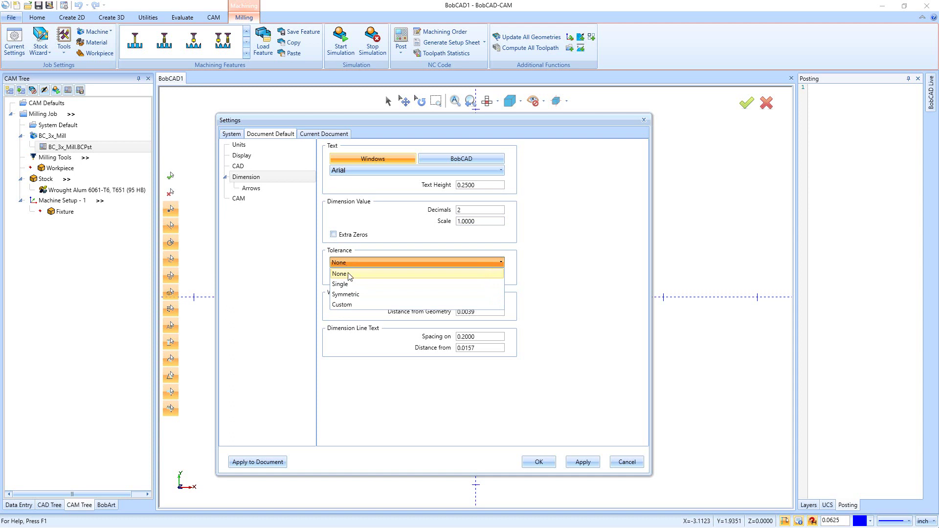
click(343, 284)
click(344, 263)
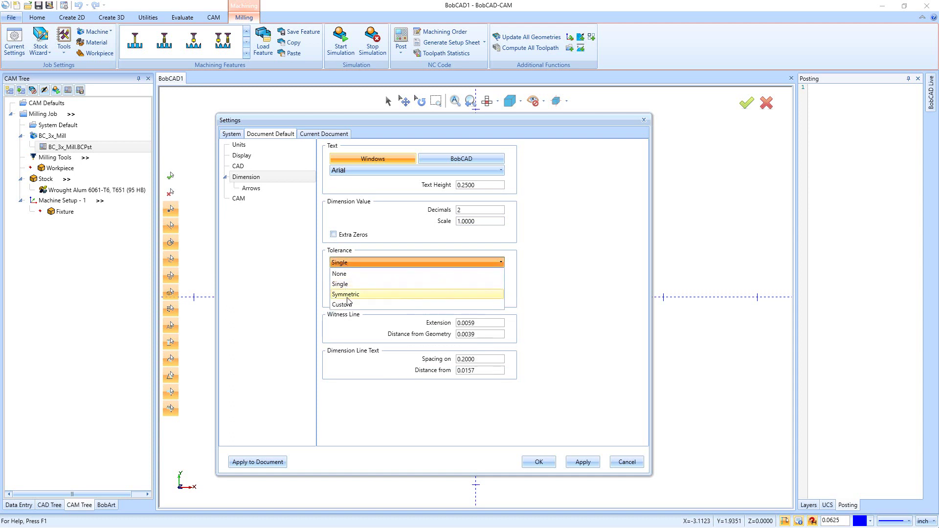
click(347, 295)
click(348, 264)
click(349, 304)
click(348, 263)
click(343, 273)
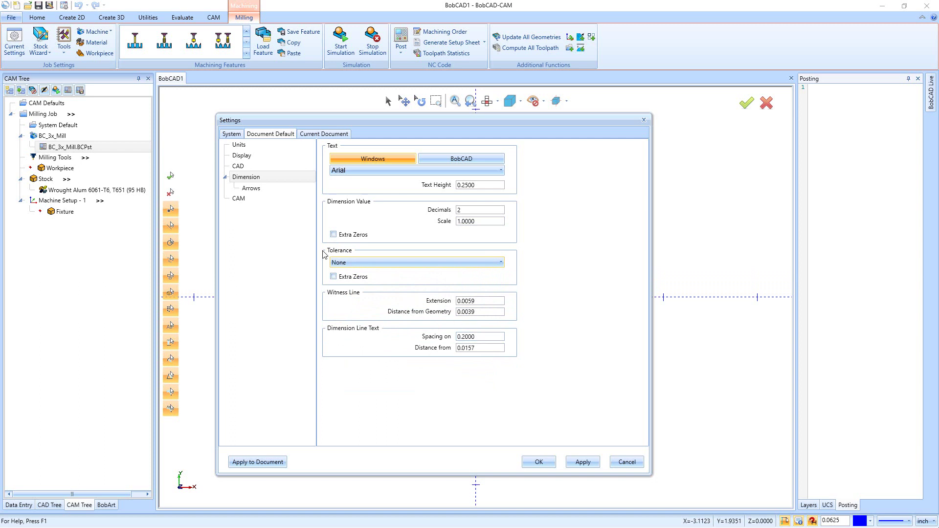
- Review the left and right arrow styles available in the default dimension arrow settings
click(258, 189)
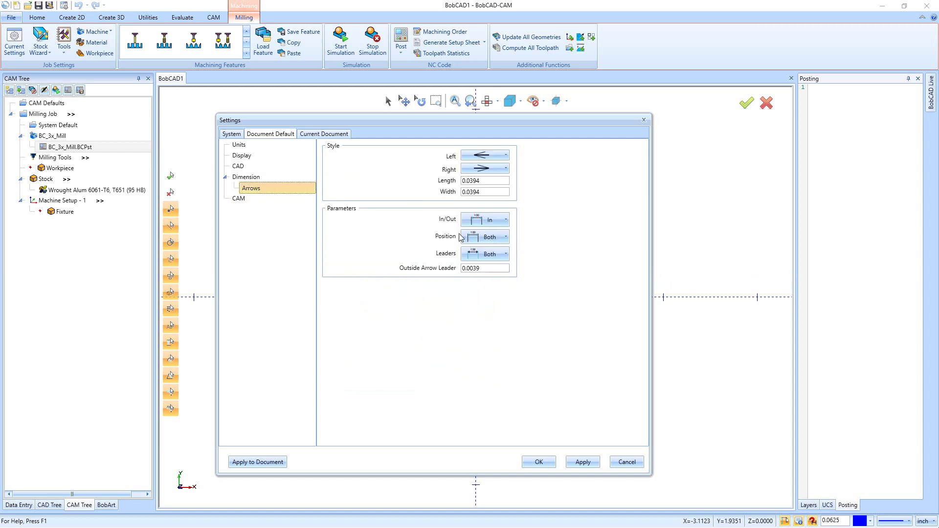
click(479, 157)
click(479, 156)
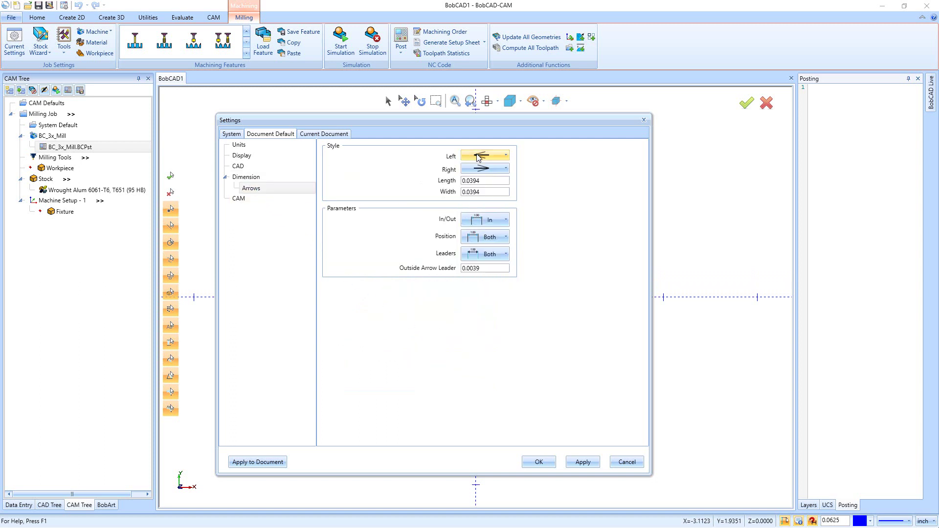
click(479, 156)
click(479, 156)
click(482, 168)
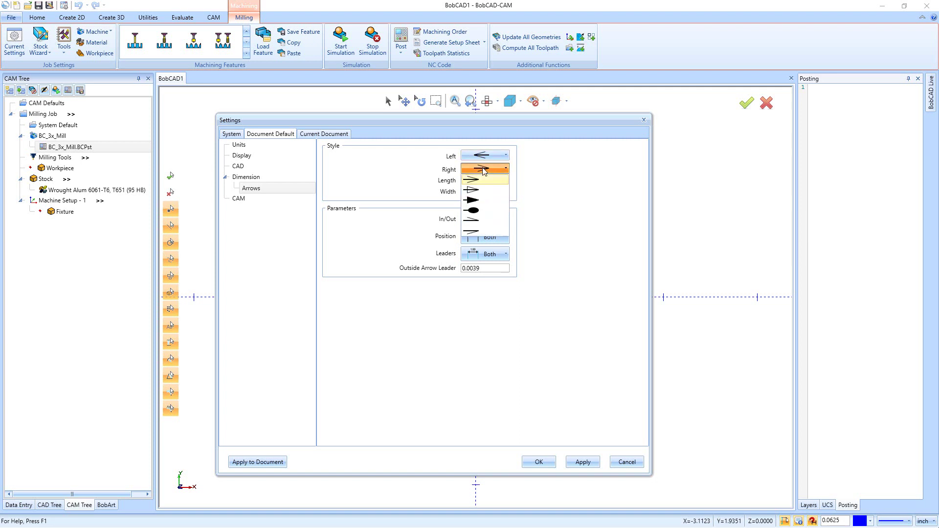
click(483, 169)
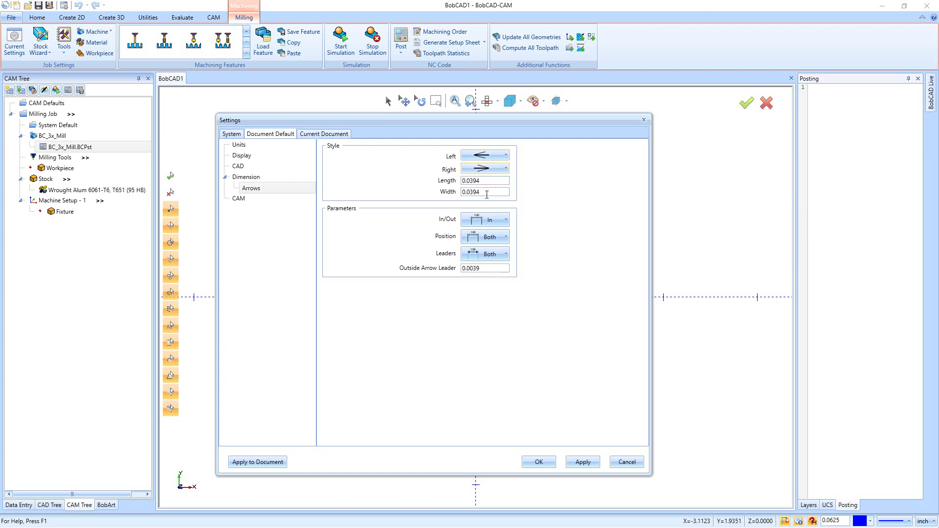
- Review the default dimension arrows' In/Out, position and leader options and the outside arrow leader value
click(486, 220)
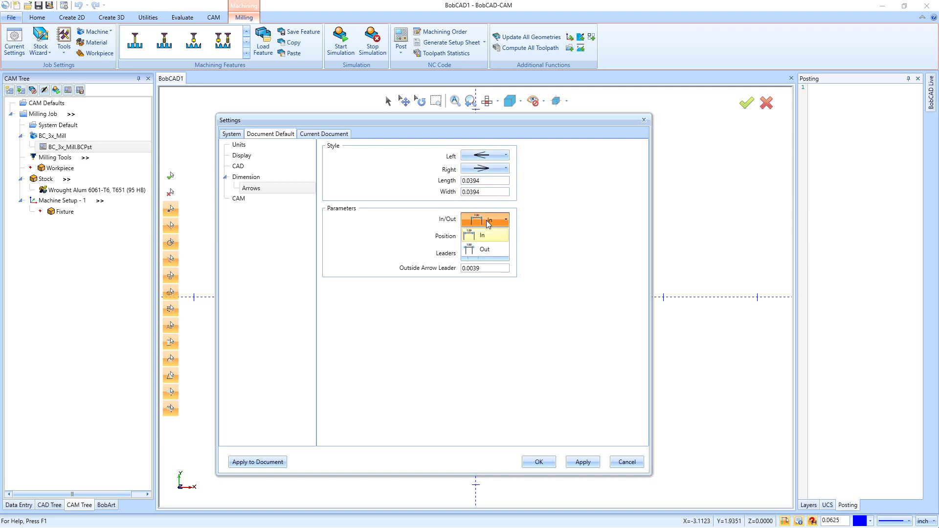
click(486, 220)
click(487, 236)
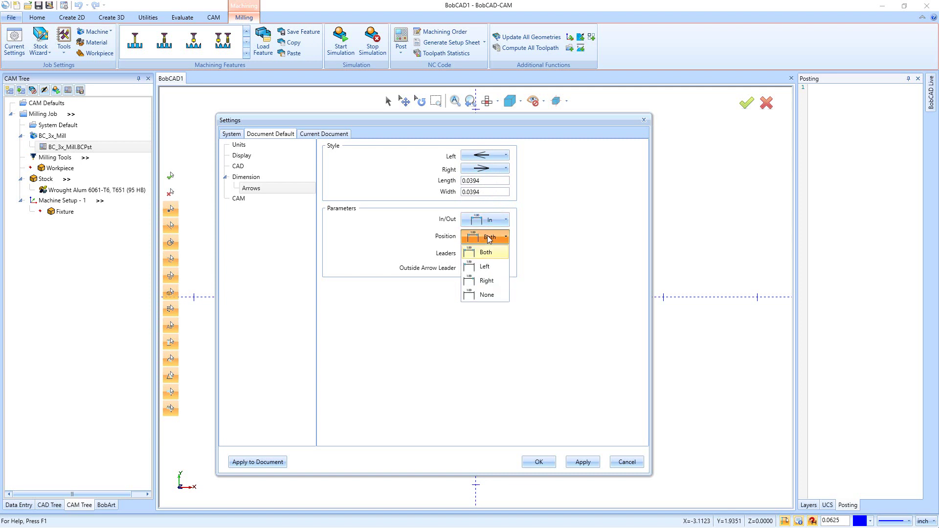
click(488, 237)
click(481, 255)
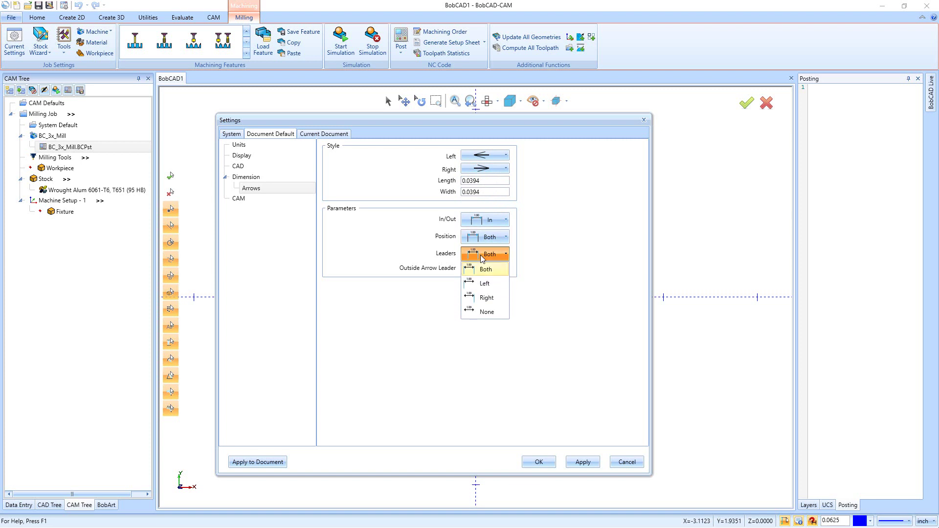
click(481, 254)
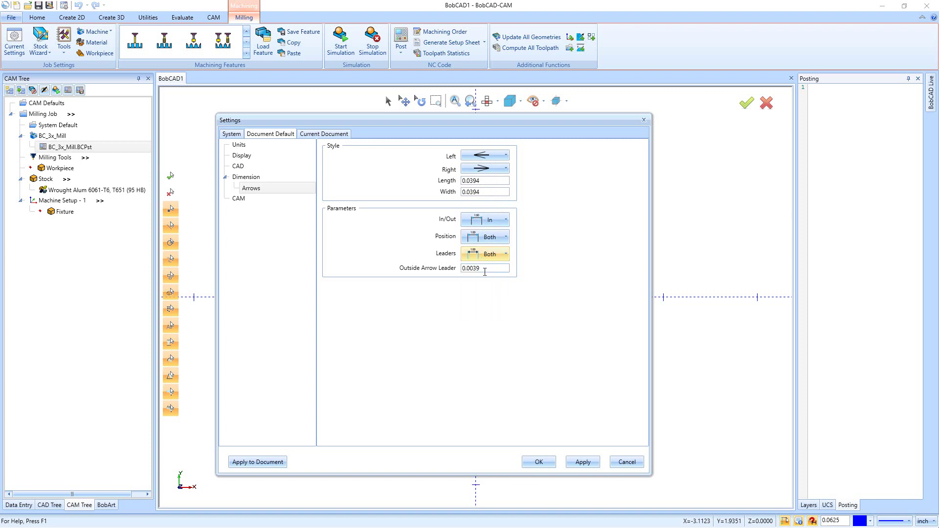
key(Tab)
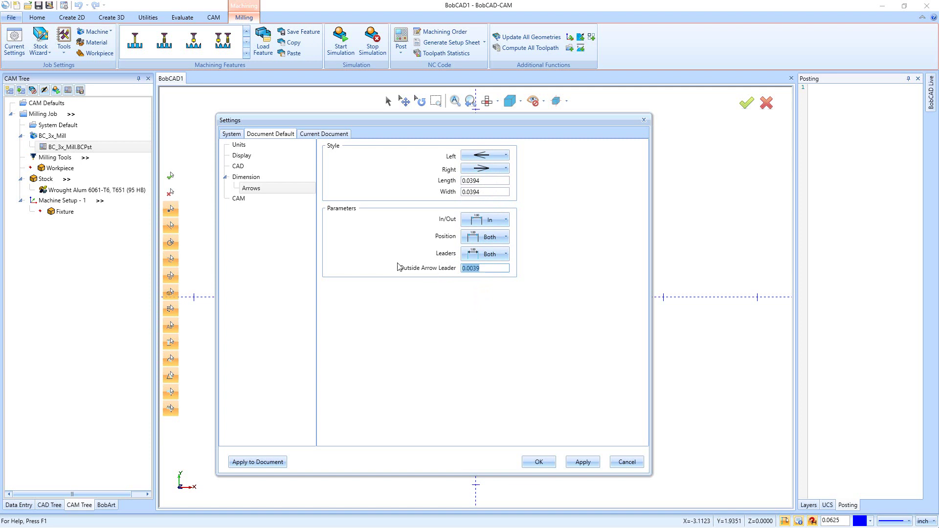
- Review the default CAM tolerances for 2 axis, 3 axis and lathe
click(243, 200)
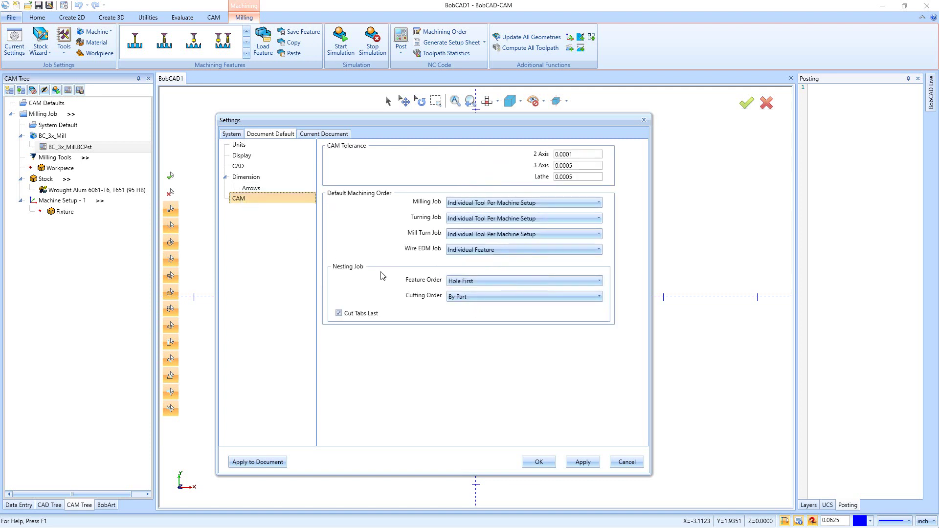
double_click(578, 154)
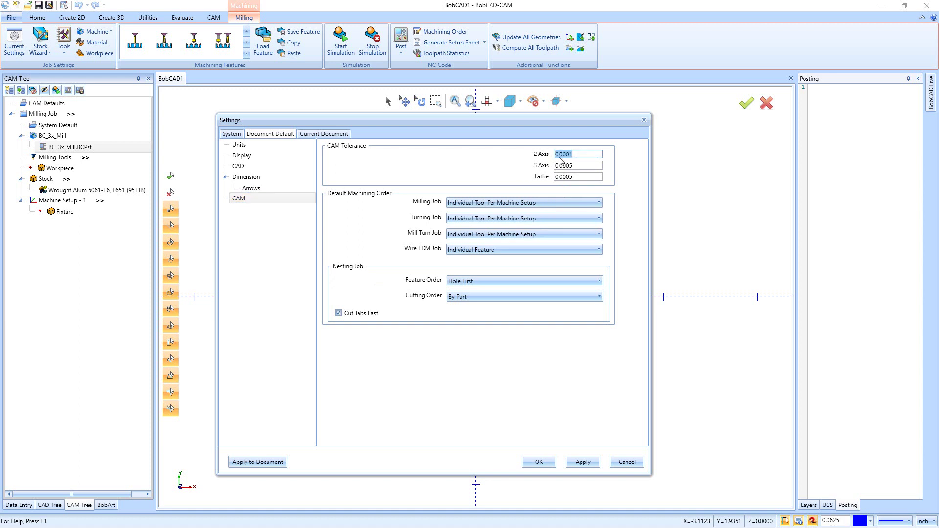
click(575, 156)
drag(573, 154, 549, 155)
click(575, 165)
click(576, 177)
drag(575, 177, 549, 172)
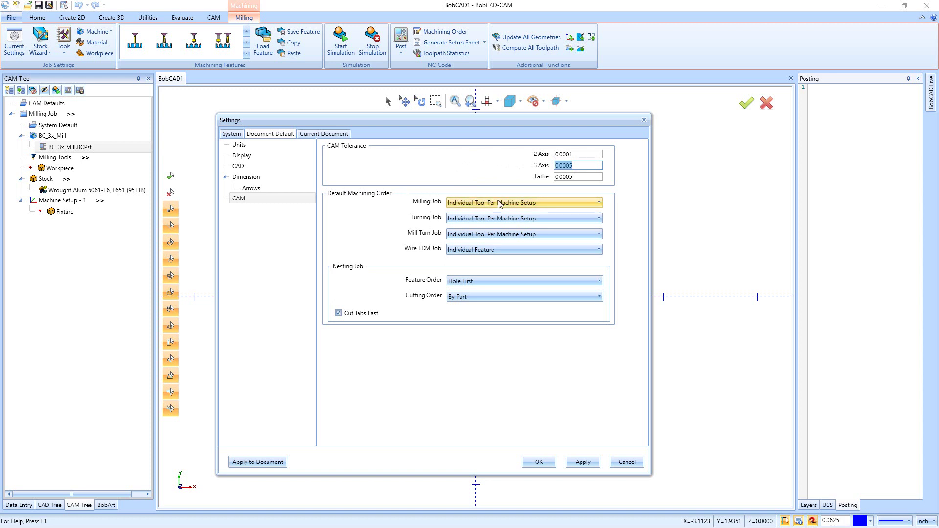
- Review the default machining order options for milling jobs and the feature order options for nesting jobs
click(546, 203)
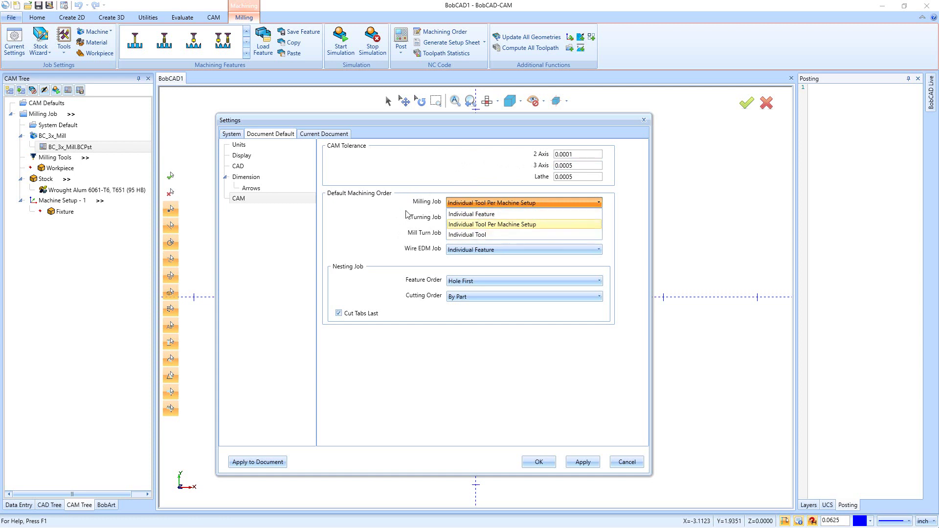
click(383, 210)
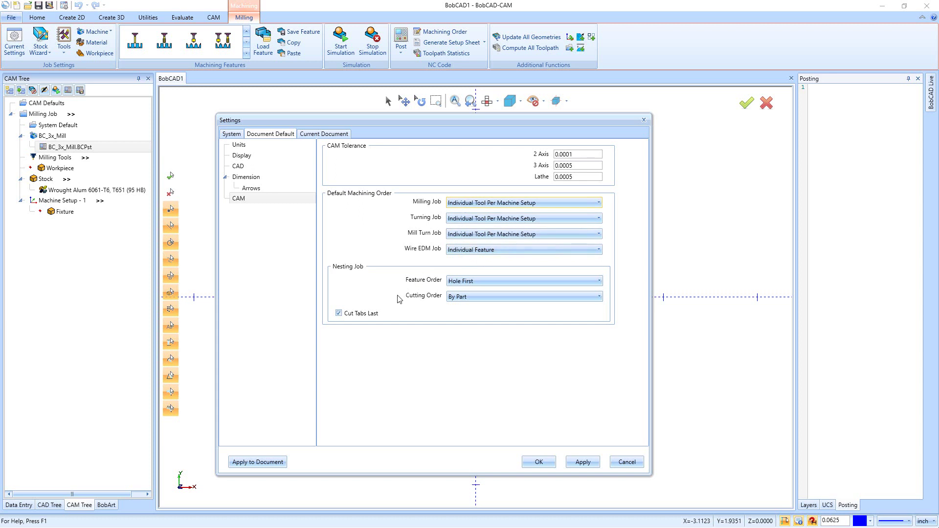
click(471, 284)
click(468, 317)
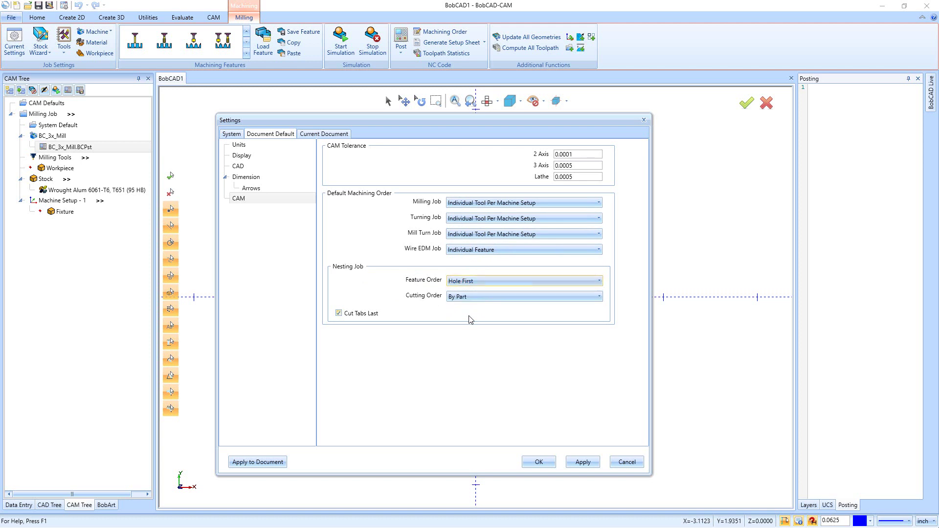
- Try the By Tool Per Feature cutting order for nesting jobs and return it to By Part
click(470, 297)
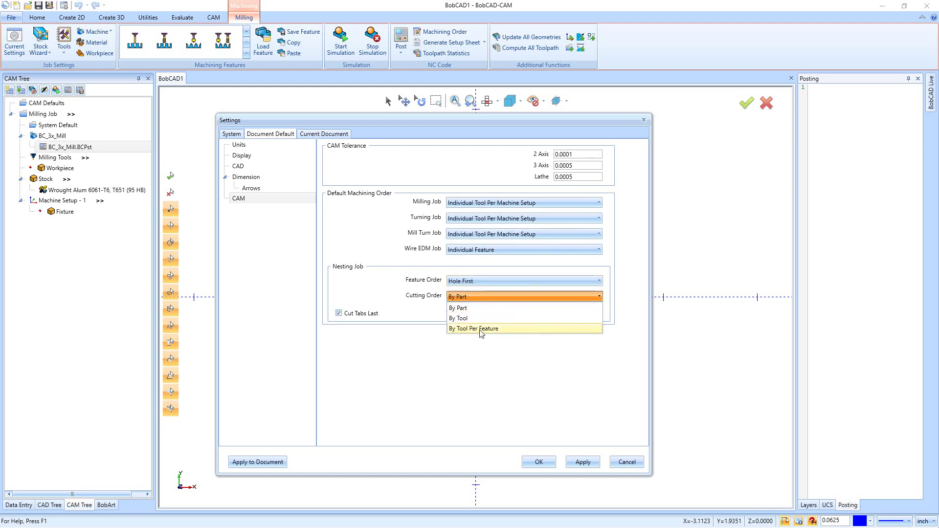
click(480, 328)
click(471, 296)
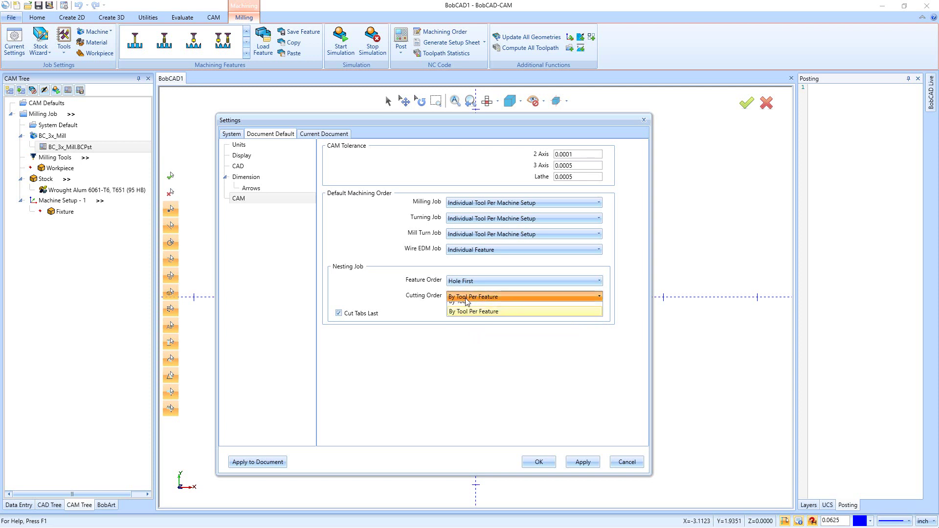
click(462, 308)
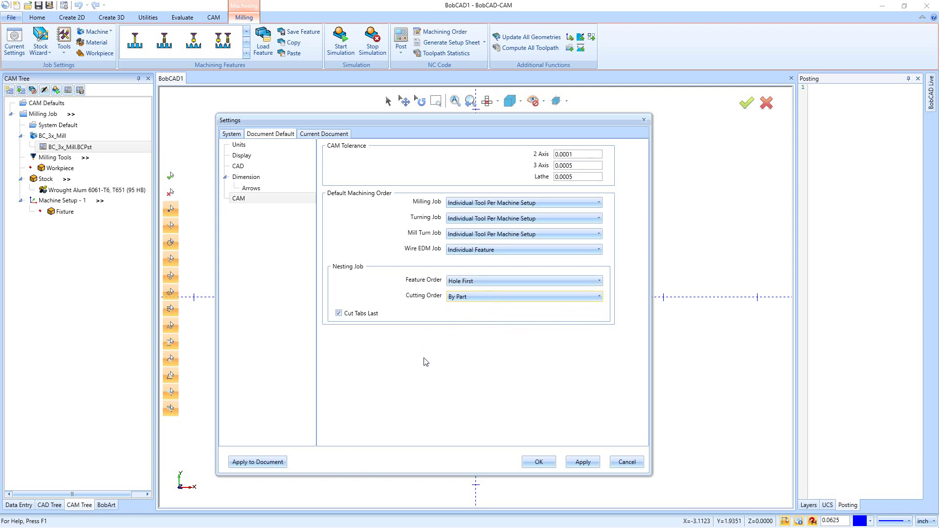
- Apply the document default settings to the current document and close the settings, keeping the changes
click(266, 463)
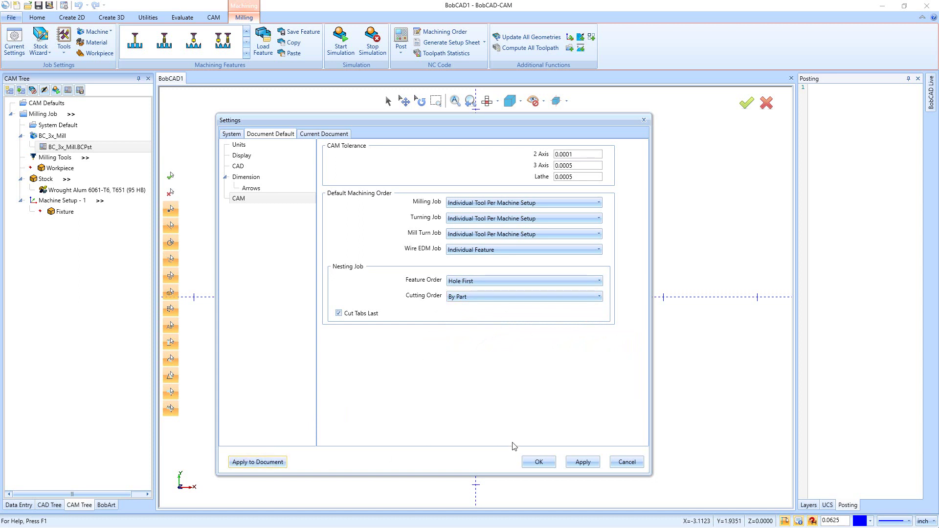
click(534, 460)
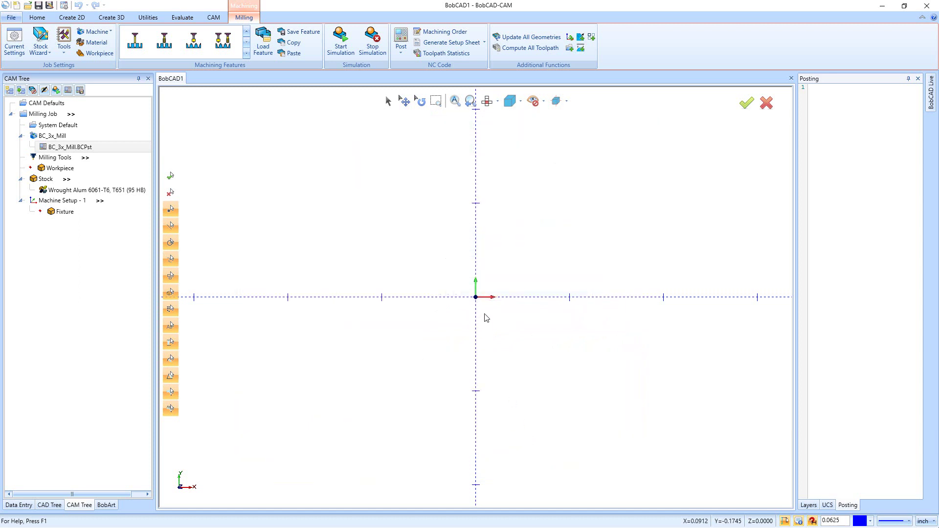